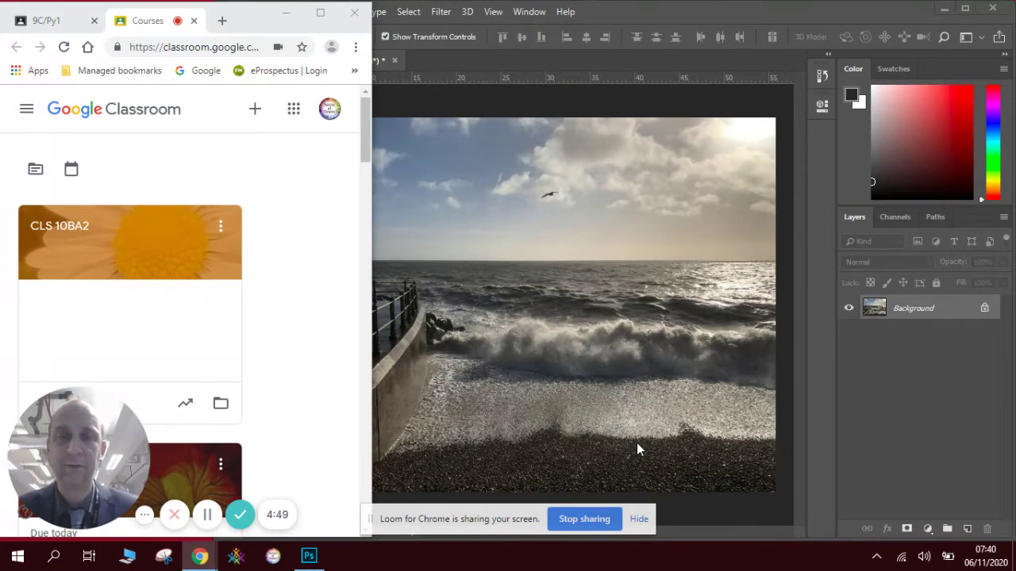
# - Bring the Photoshop window showing IMG_2179.jpg in front of Chrome
pyautogui.click(614, 9)
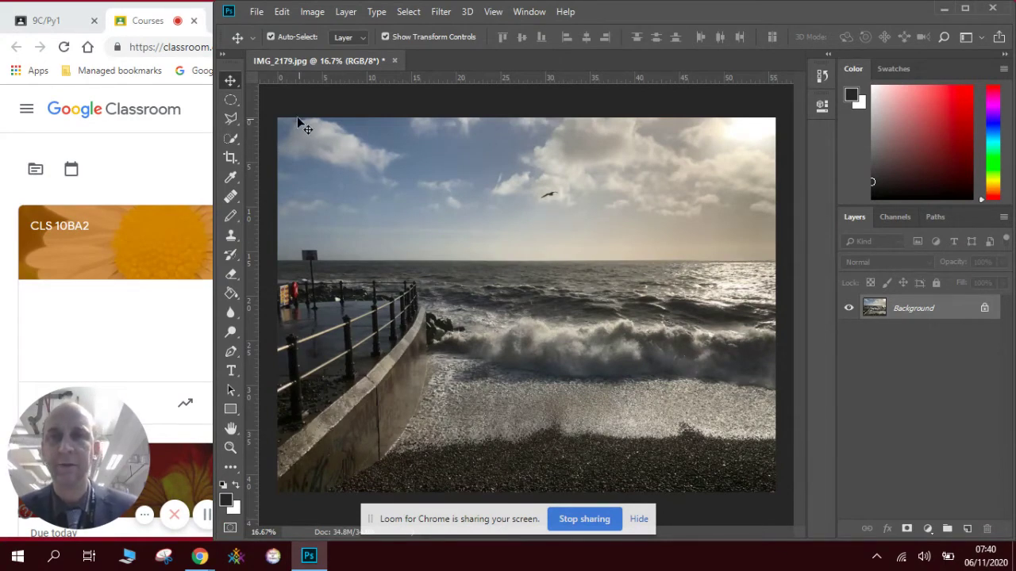
# - Start a rule-of-thirds crop on the seascape that trims a strip of sky off the top
pyautogui.click(231, 159)
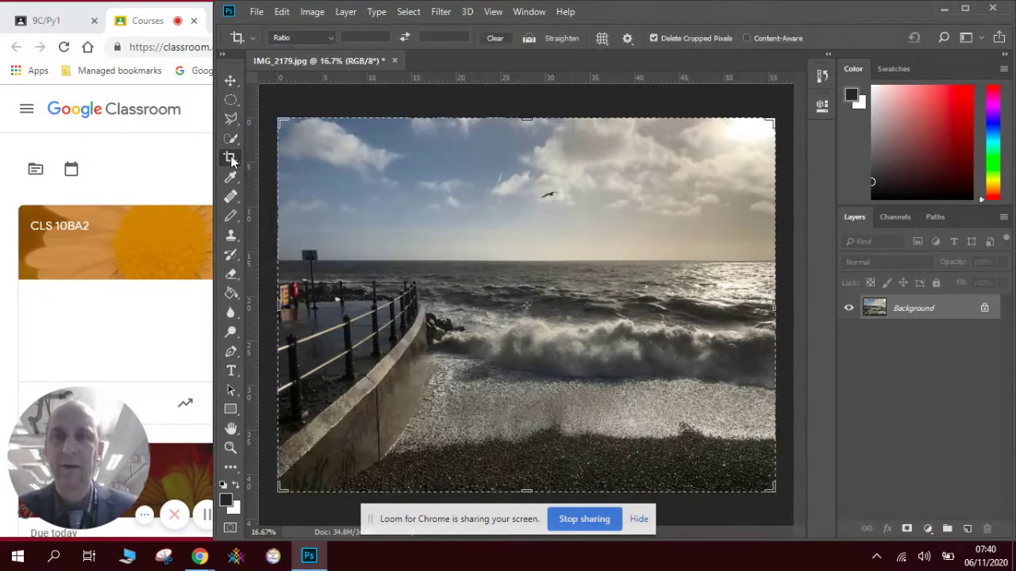
pyautogui.click(284, 124)
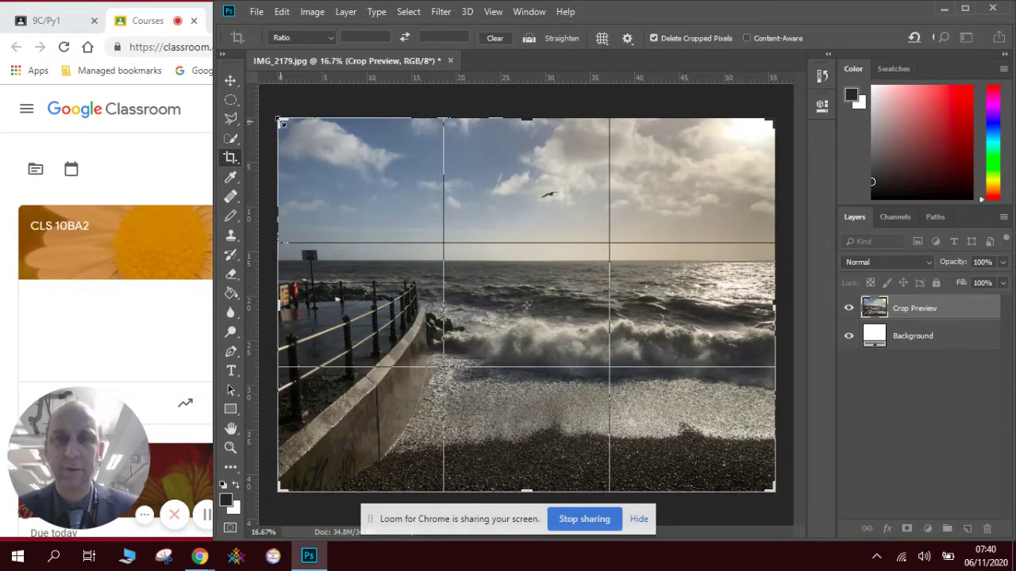
pyautogui.moveTo(282, 123); pyautogui.dragTo(281, 135)
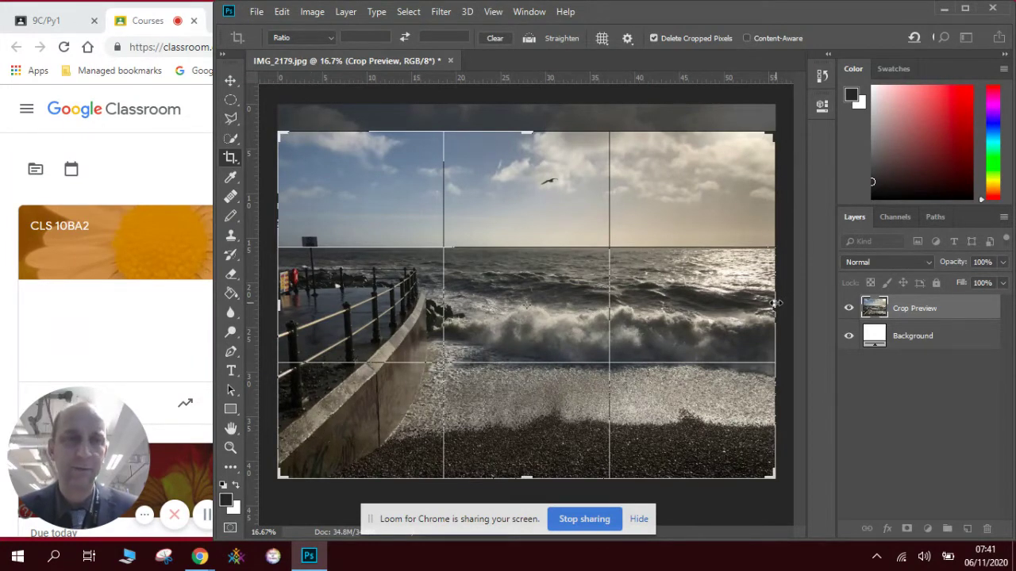
# - Pull the crop box's right edge inward to trim the photo's right side
pyautogui.moveTo(777, 303); pyautogui.dragTo(752, 310)
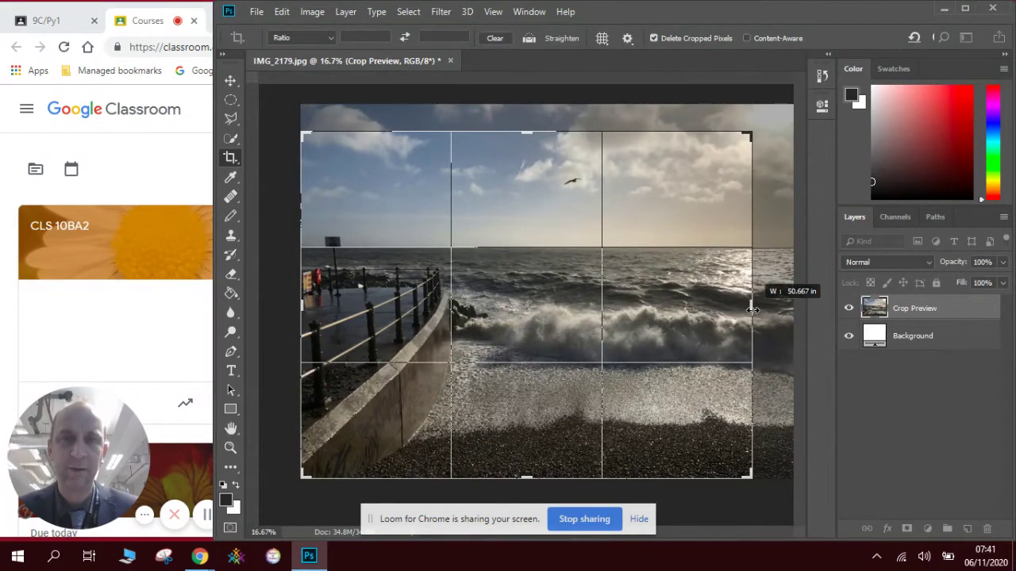
pyautogui.moveTo(753, 309); pyautogui.dragTo(751, 310)
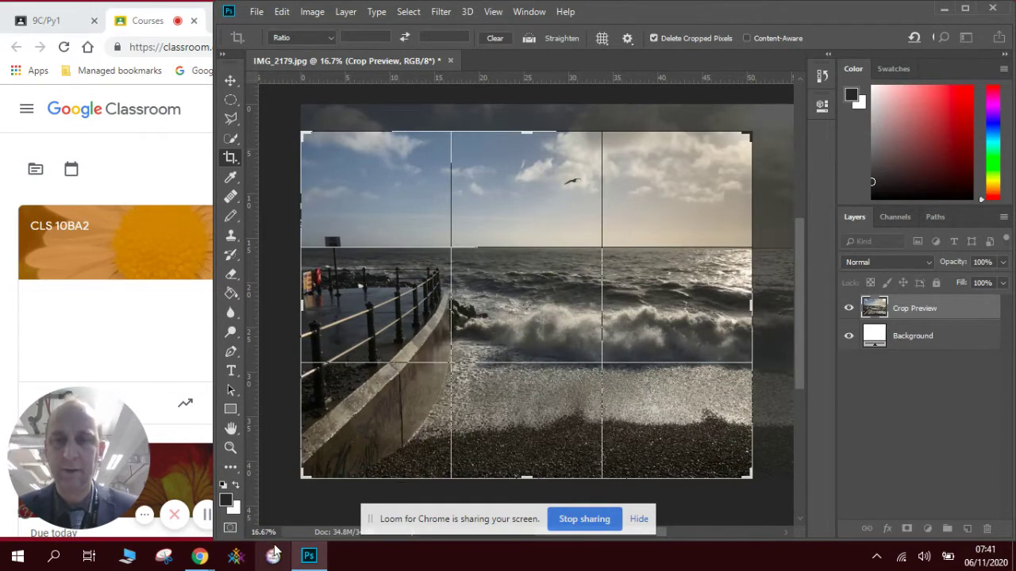
# - Open Google Drive from the Google apps grid in a maximised Chrome window
pyautogui.click(76, 7)
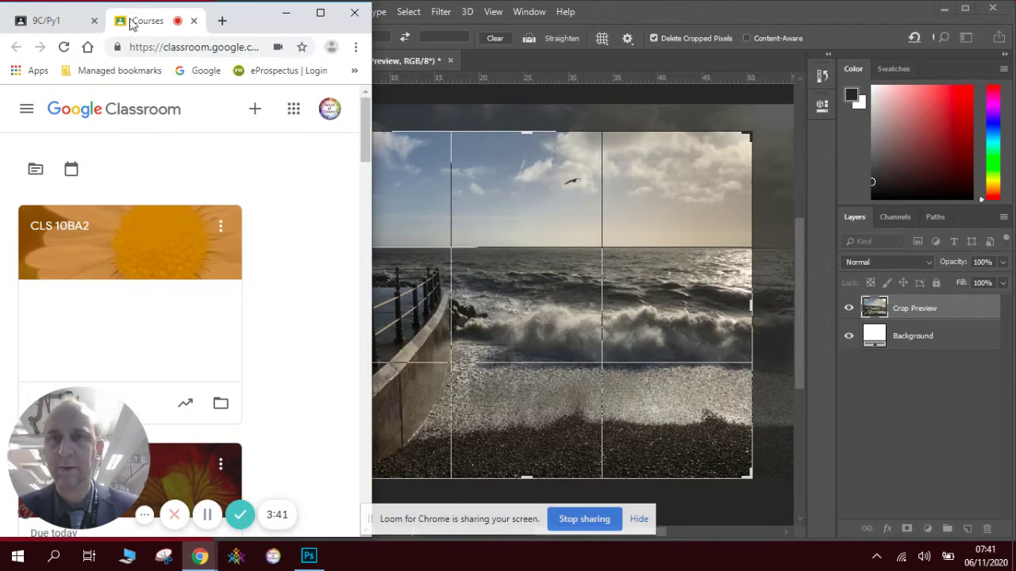
pyautogui.click(293, 113)
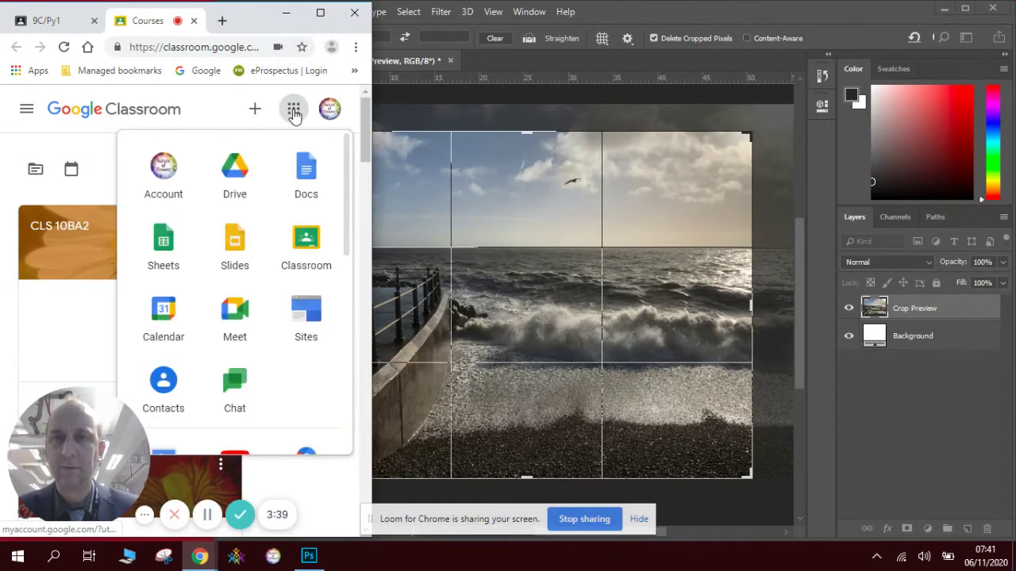
pyautogui.click(239, 171)
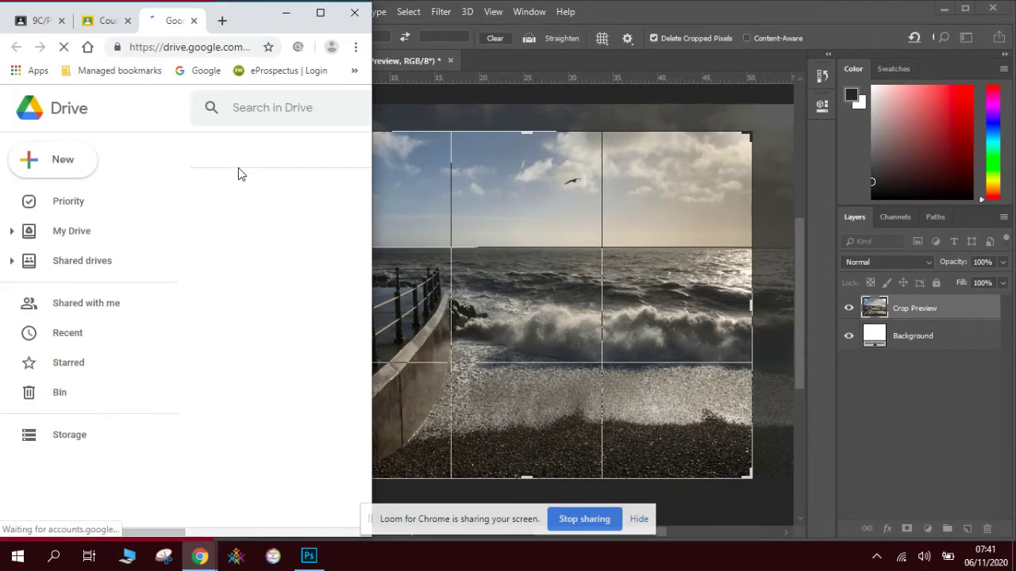
pyautogui.click(320, 13)
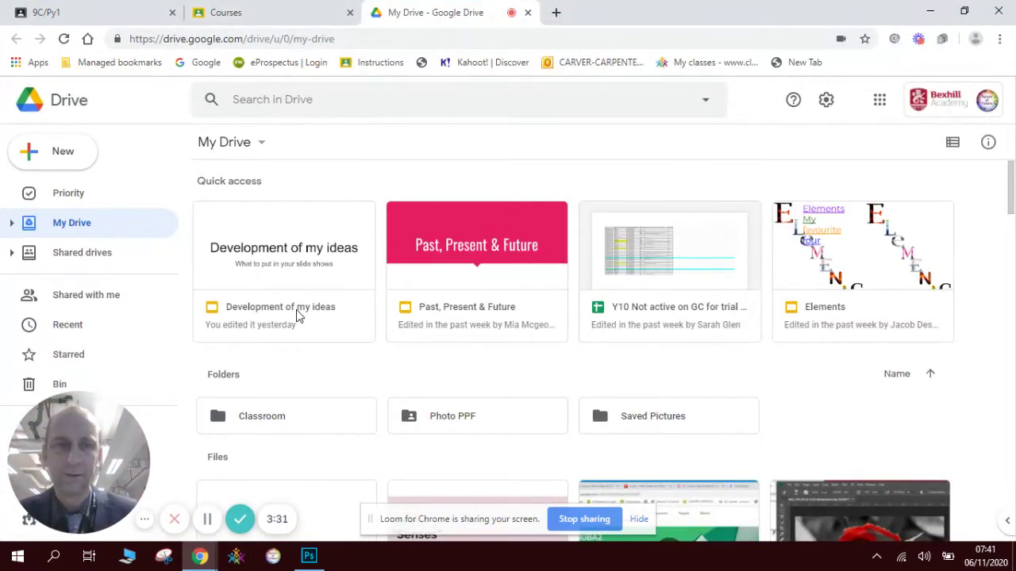
# - Create a new Google Slides presentation from Drive's New menu, dismissing the apps tip
pyautogui.click(69, 156)
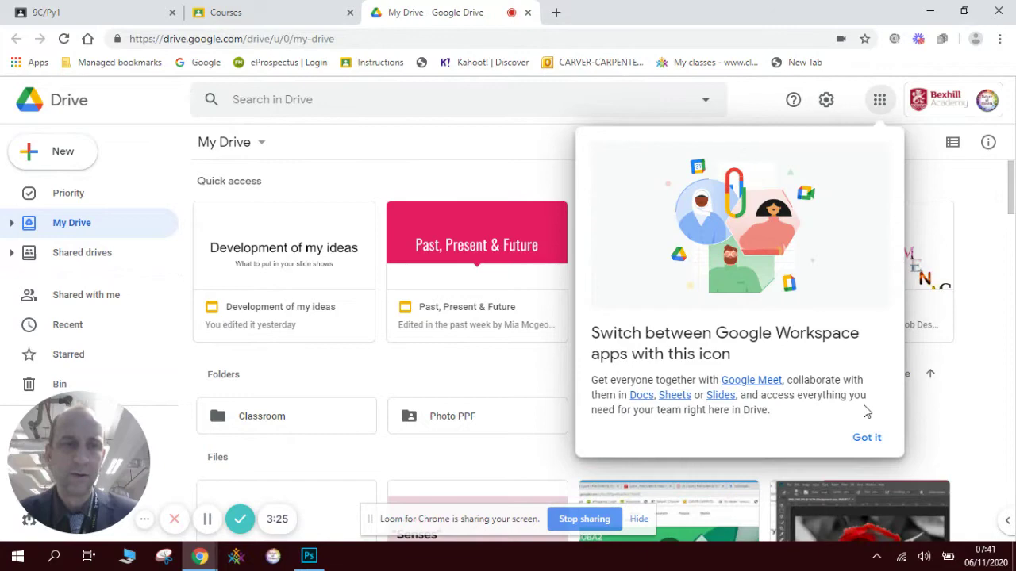
pyautogui.click(866, 441)
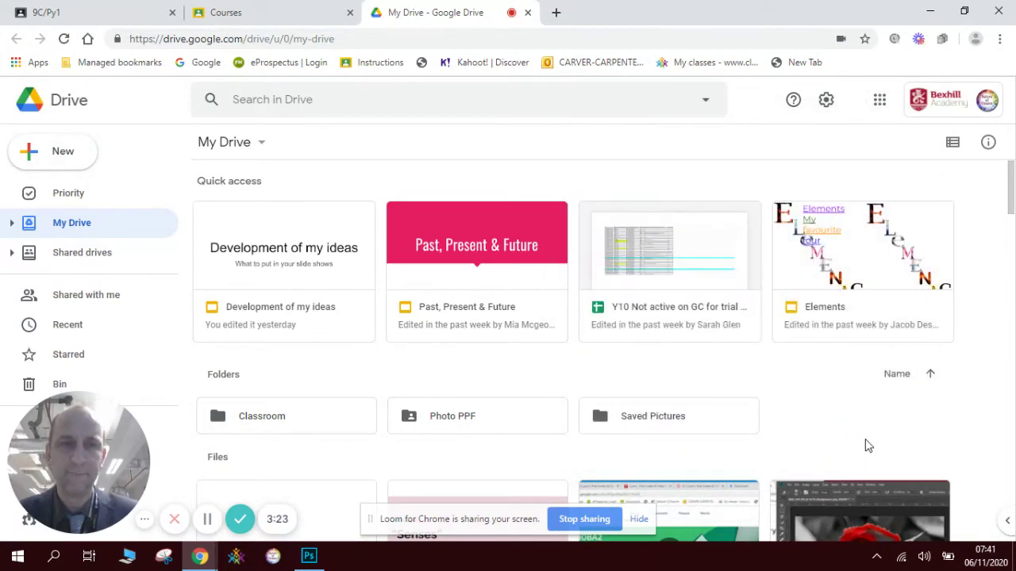
pyautogui.click(84, 164)
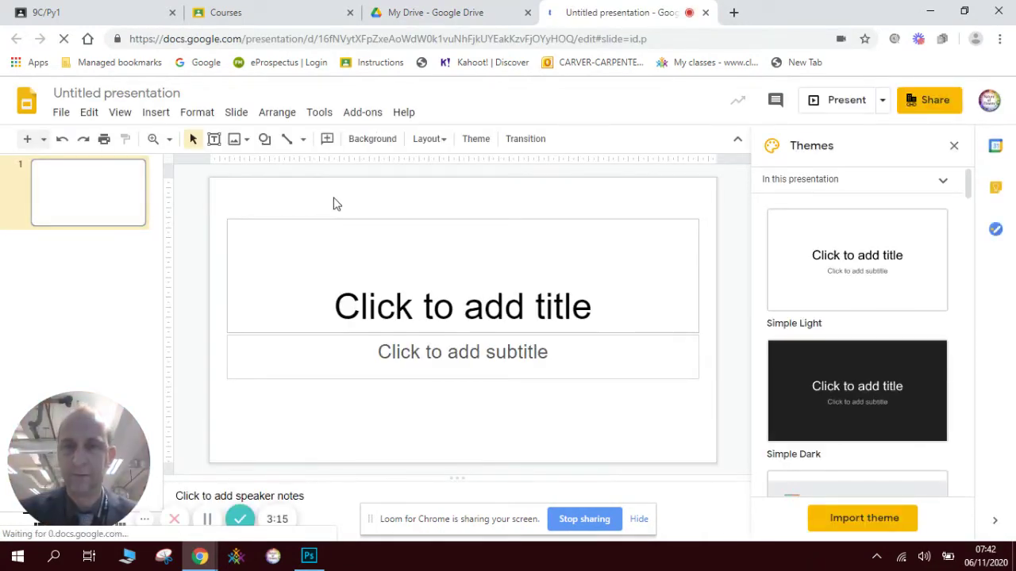
# - Paste the screenshot, crop it to just the beach photo, and move it left
pyautogui.hotkey('ctrl', 'v')
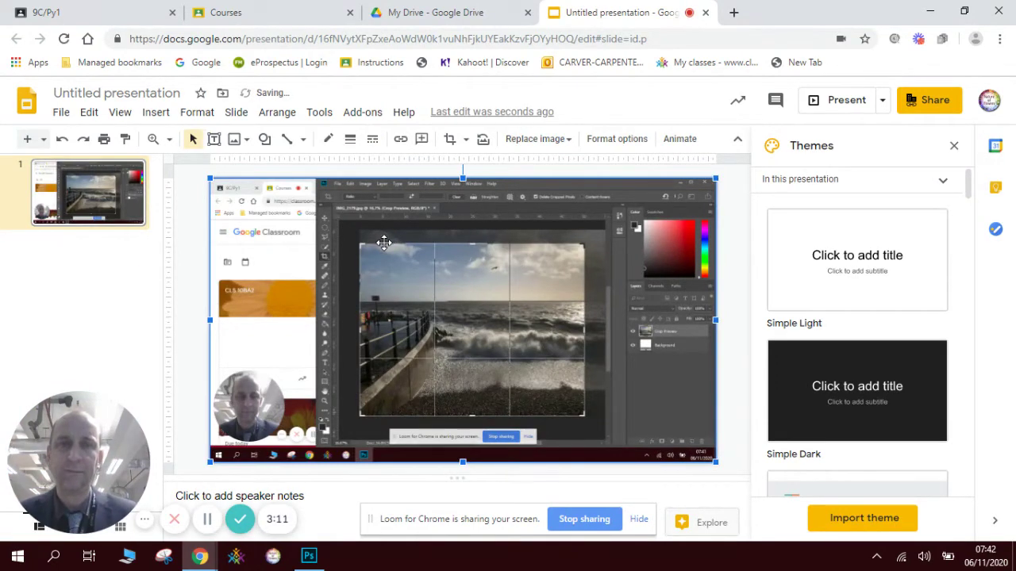
pyautogui.click(452, 141)
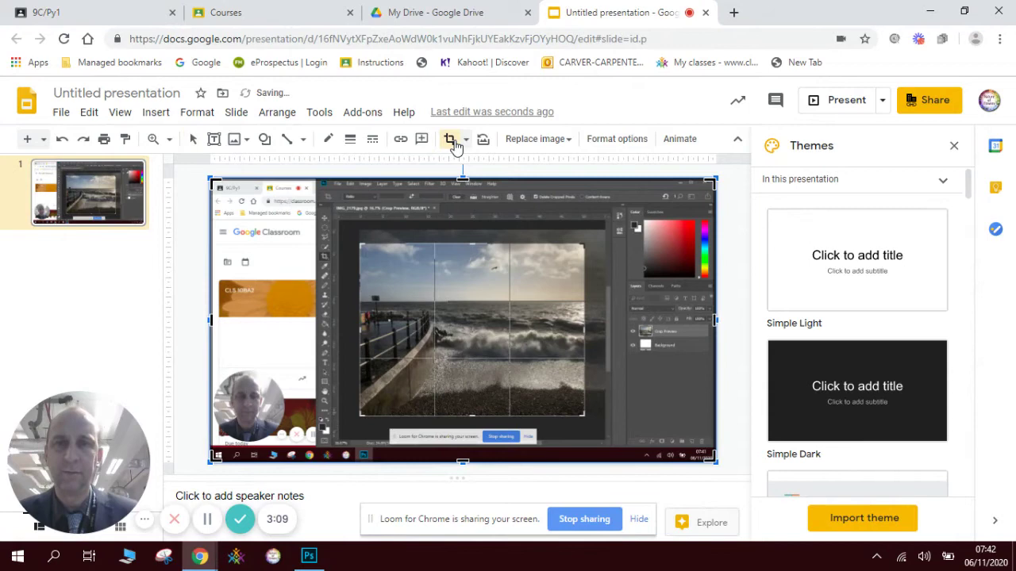
pyautogui.moveTo(211, 181); pyautogui.dragTo(362, 249)
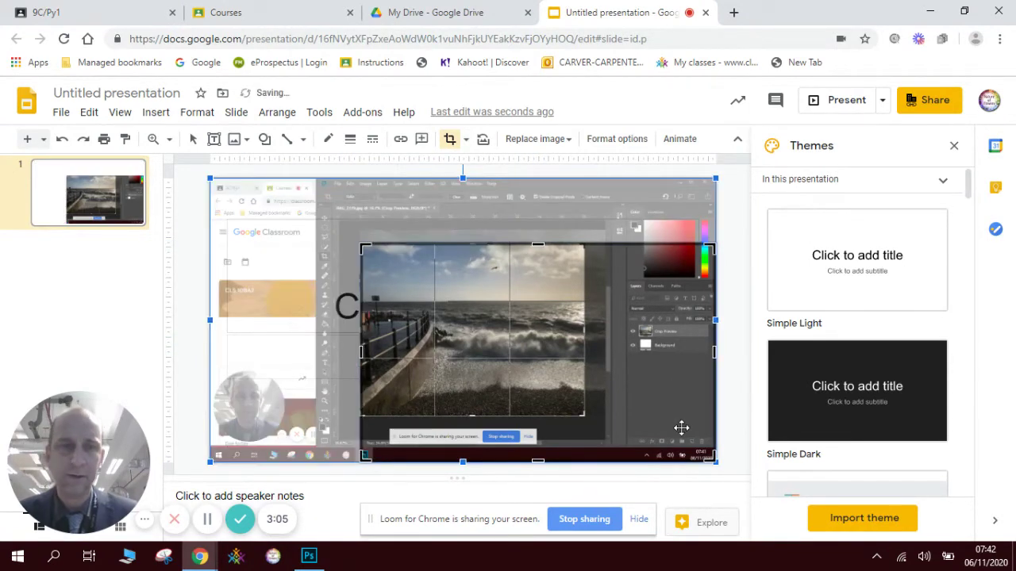
pyautogui.moveTo(692, 443); pyautogui.dragTo(584, 417)
pyautogui.press('Return')
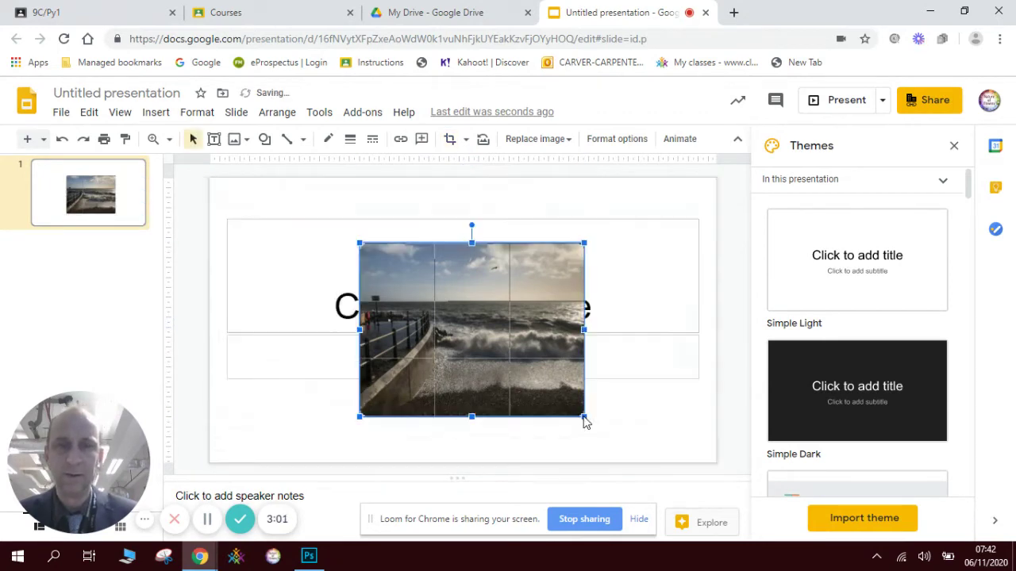
pyautogui.moveTo(519, 358); pyautogui.dragTo(404, 334)
# - Narrow the title box beside the photo and title it 'Rule of Thirds'
pyautogui.click(541, 308)
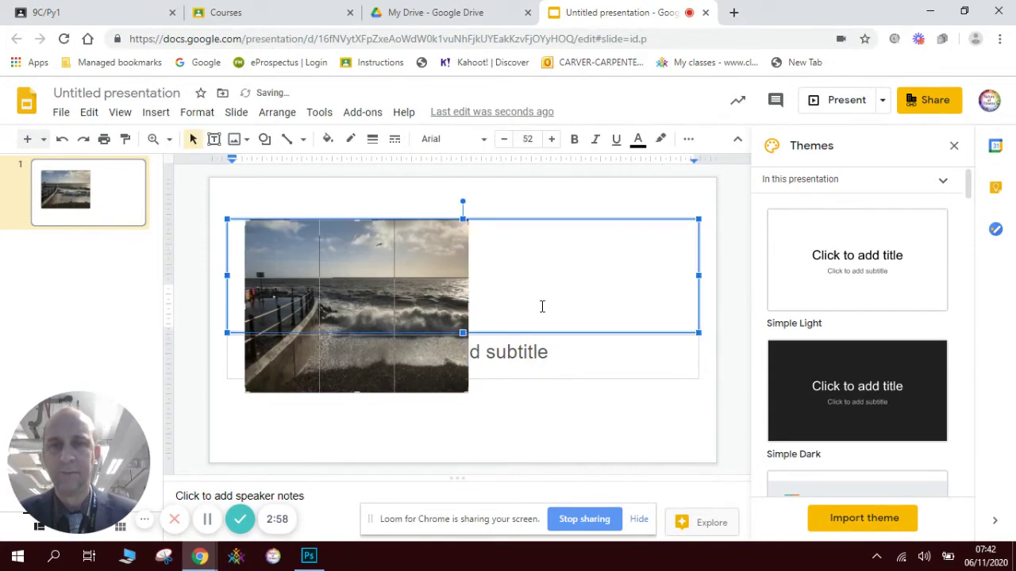
pyautogui.click(518, 356)
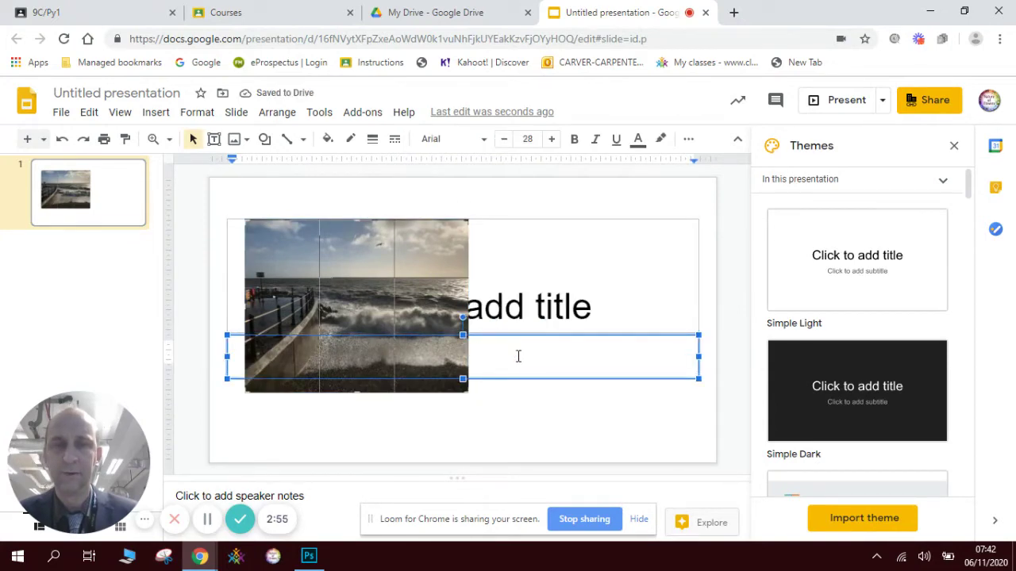
pyautogui.click(547, 305)
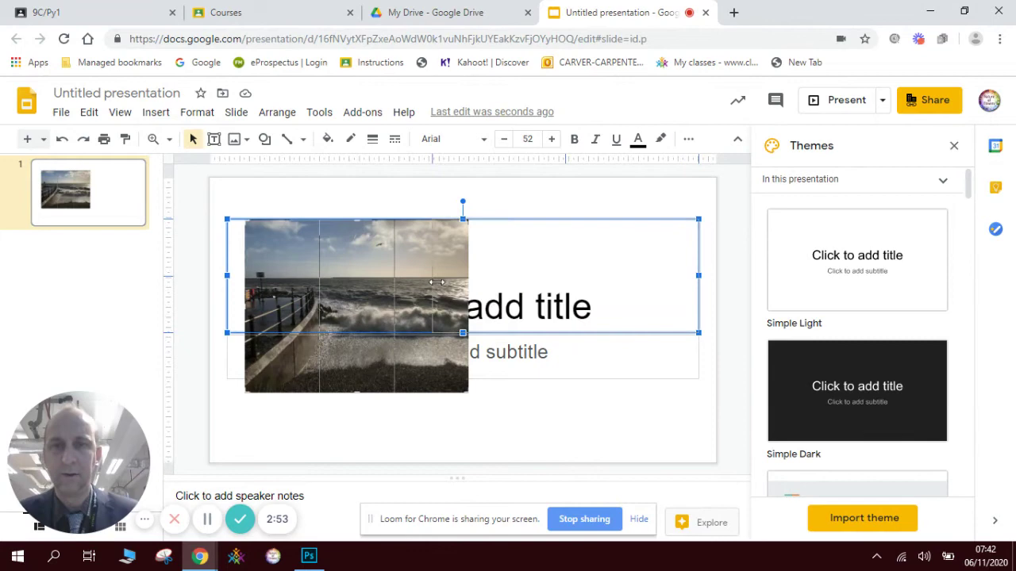
pyautogui.moveTo(436, 281); pyautogui.dragTo(486, 283)
pyautogui.click(544, 254)
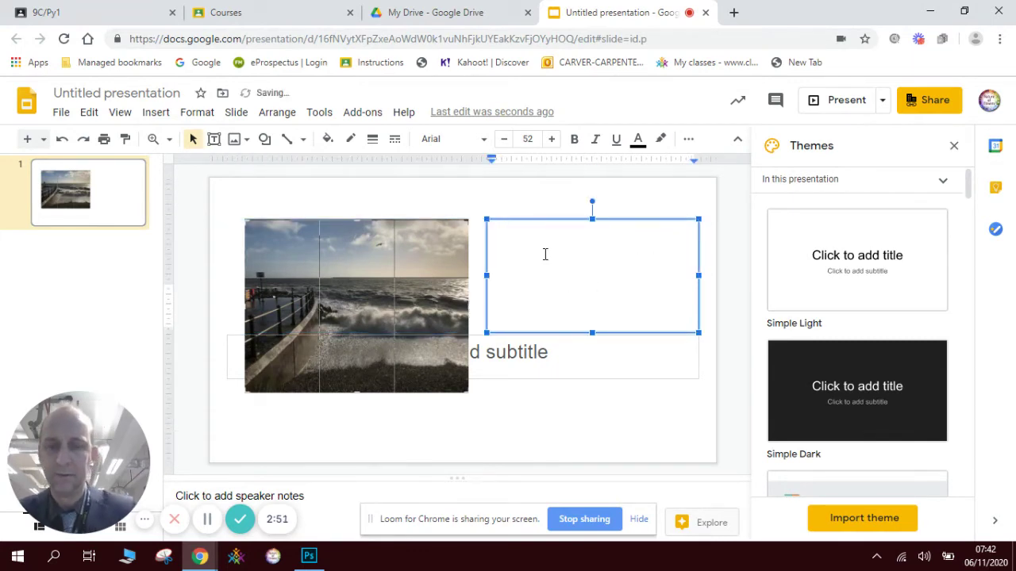
pyautogui.write('Rule of T')
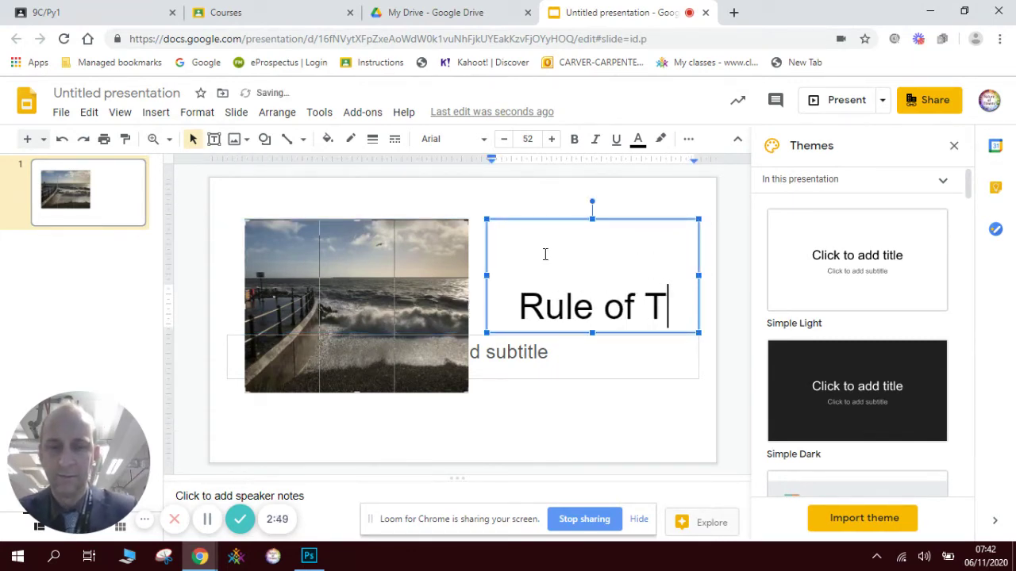
pyautogui.write('hirds')
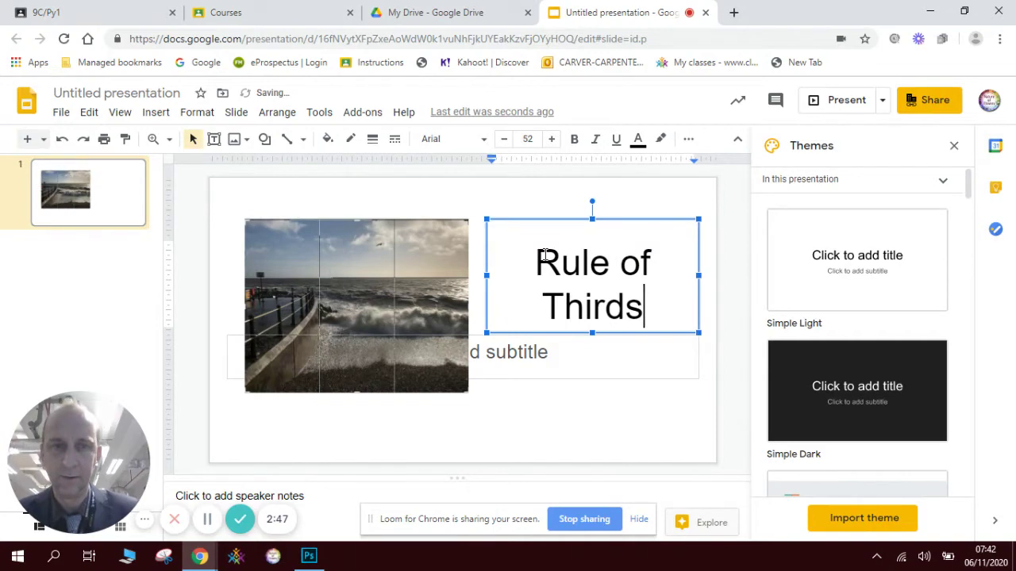
# - Resize the subtitle box and type that the sky, sea and peer each fill a third
pyautogui.click(518, 351)
pyautogui.moveTo(227, 357); pyautogui.dragTo(486, 359)
pyautogui.moveTo(592, 379); pyautogui.dragTo(592, 429)
pyautogui.click(526, 354)
pyautogui.write('The sky a')
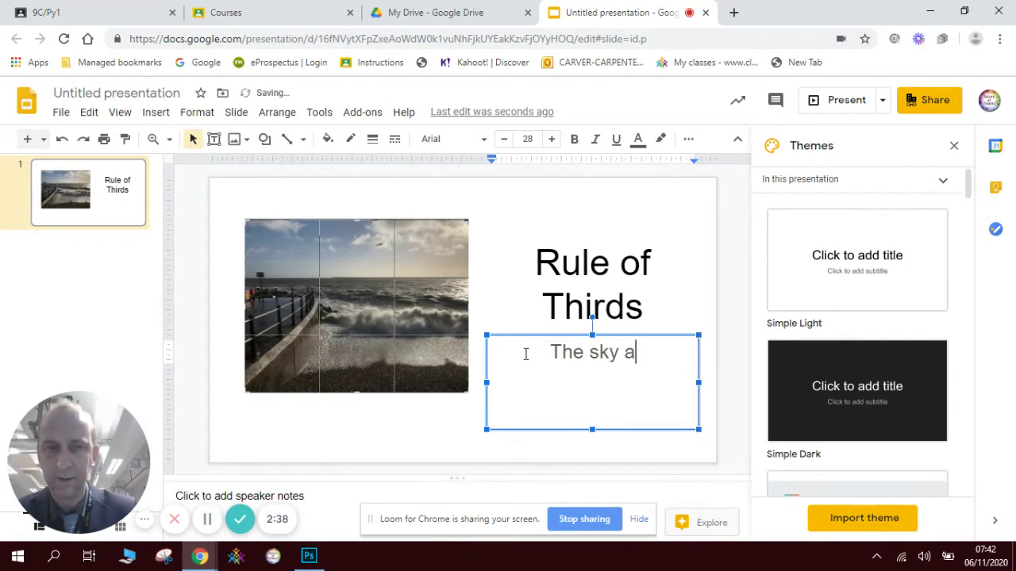
pyautogui.press('BackSpace')
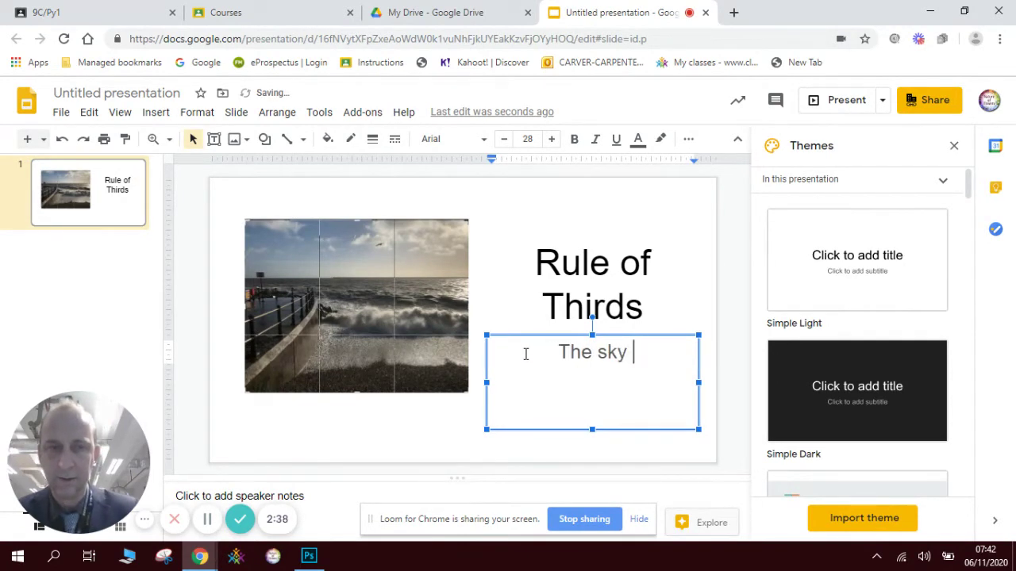
pyautogui.write('is')
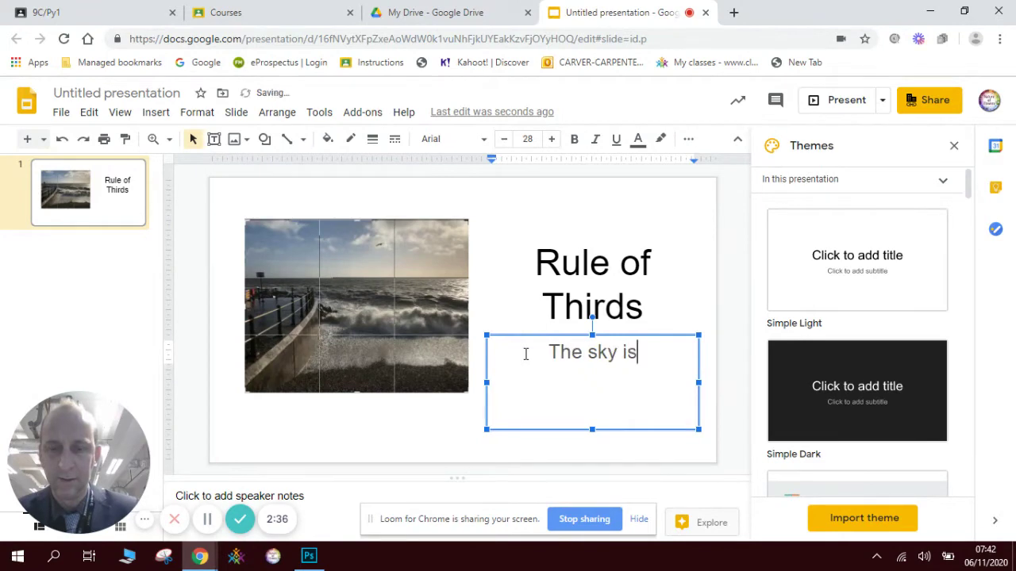
pyautogui.write(' a third ')
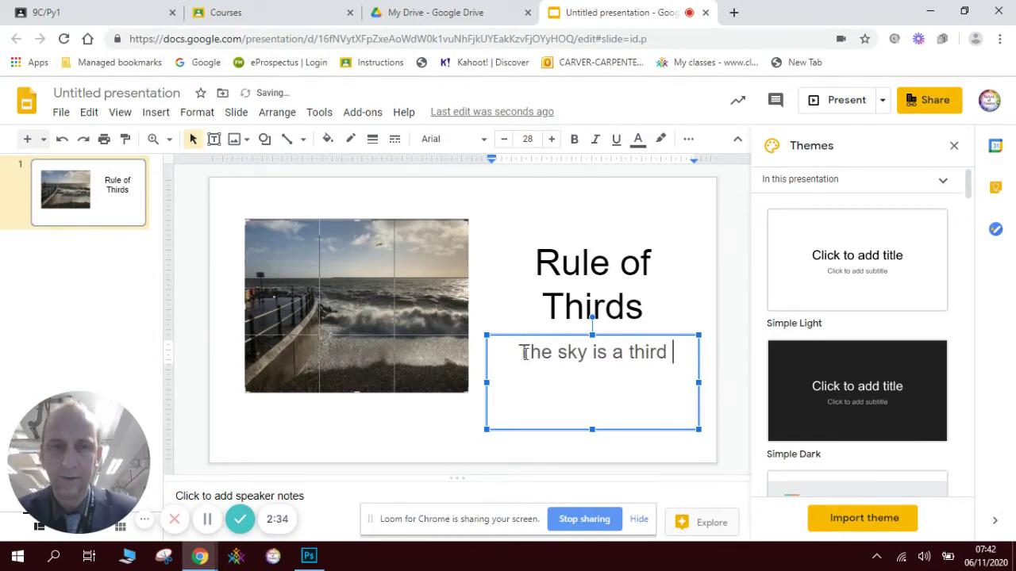
pyautogui.write('of the phoyo')
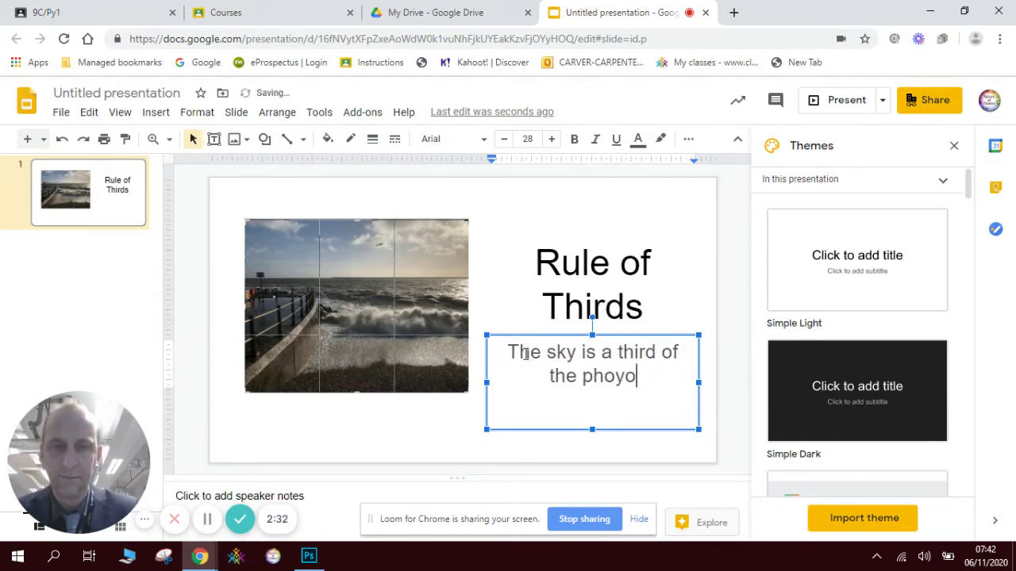
pyautogui.press('BackSpace')
pyautogui.press('BackSpace')
pyautogui.write('to')
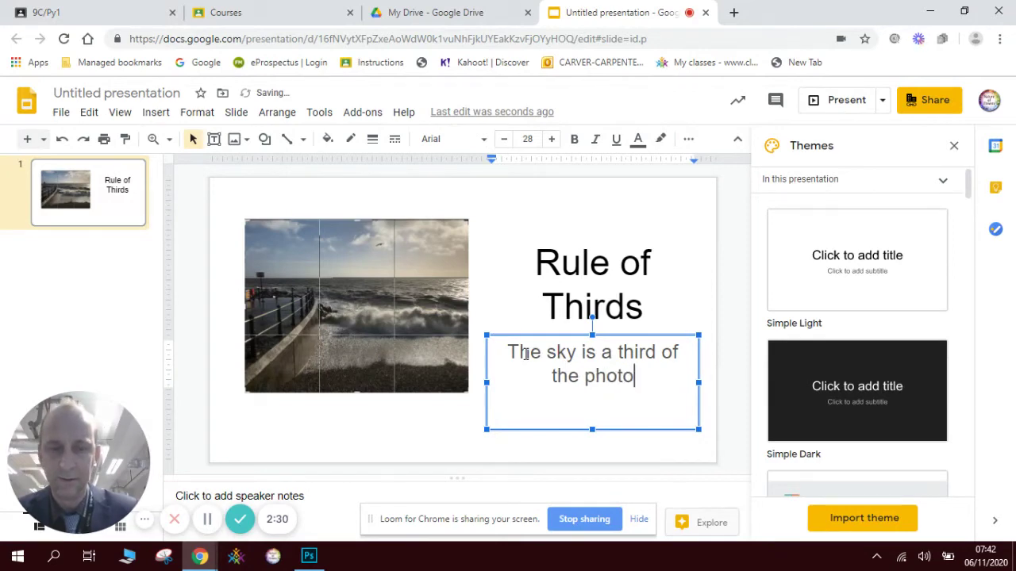
pyautogui.write(', the s')
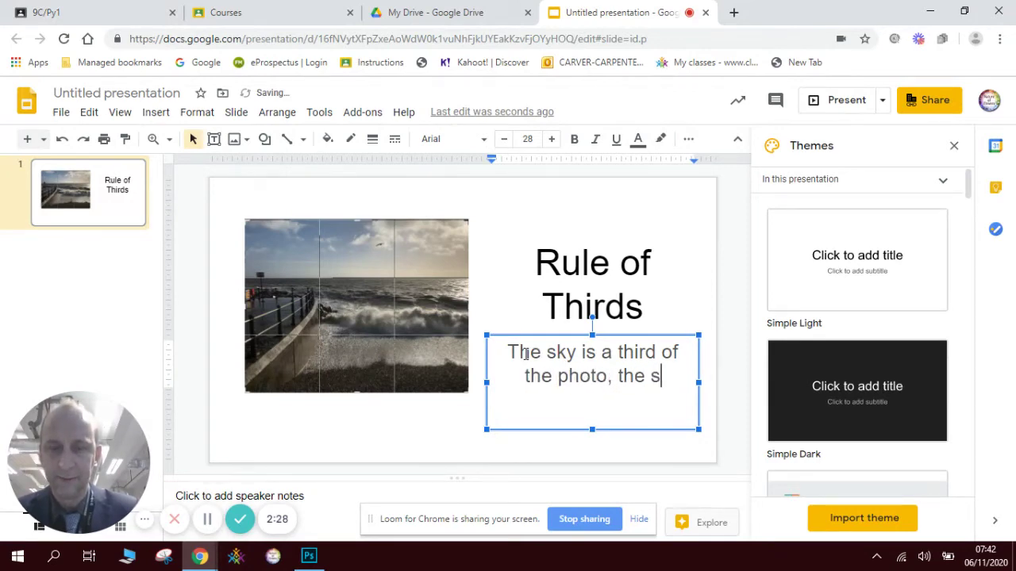
pyautogui.write('ea is also ')
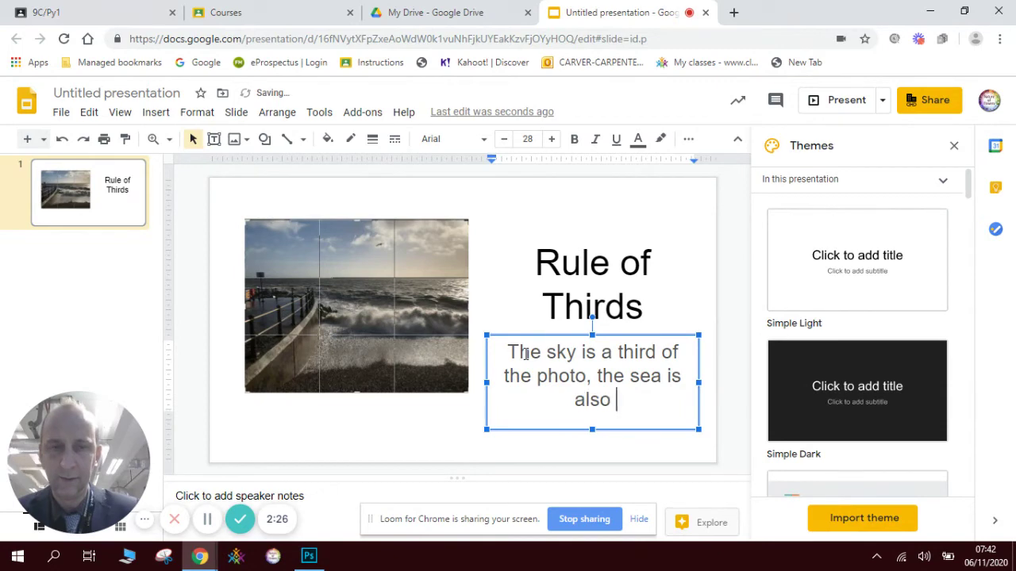
pyautogui.write('a third')
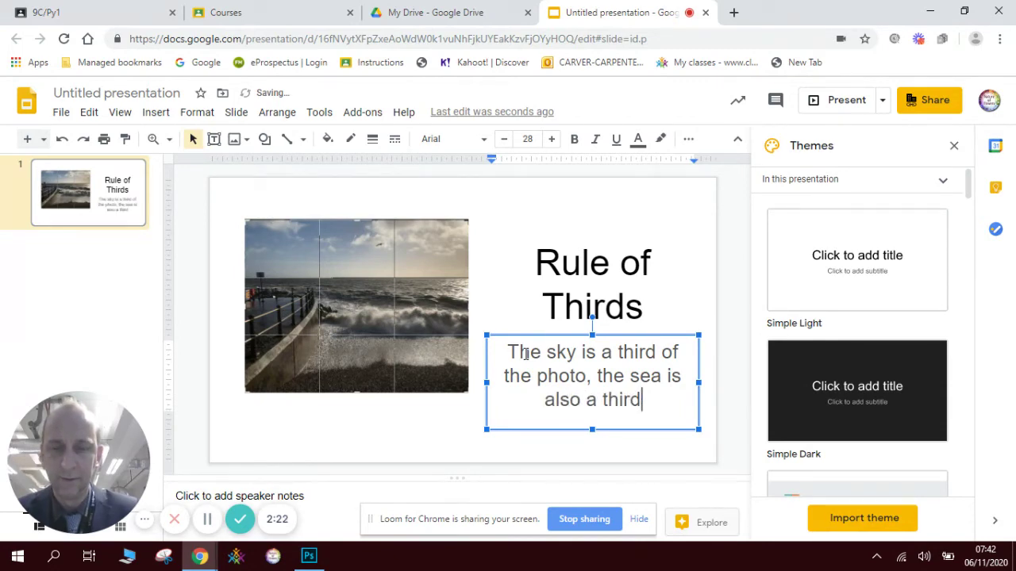
pyautogui.write(' and the pe')
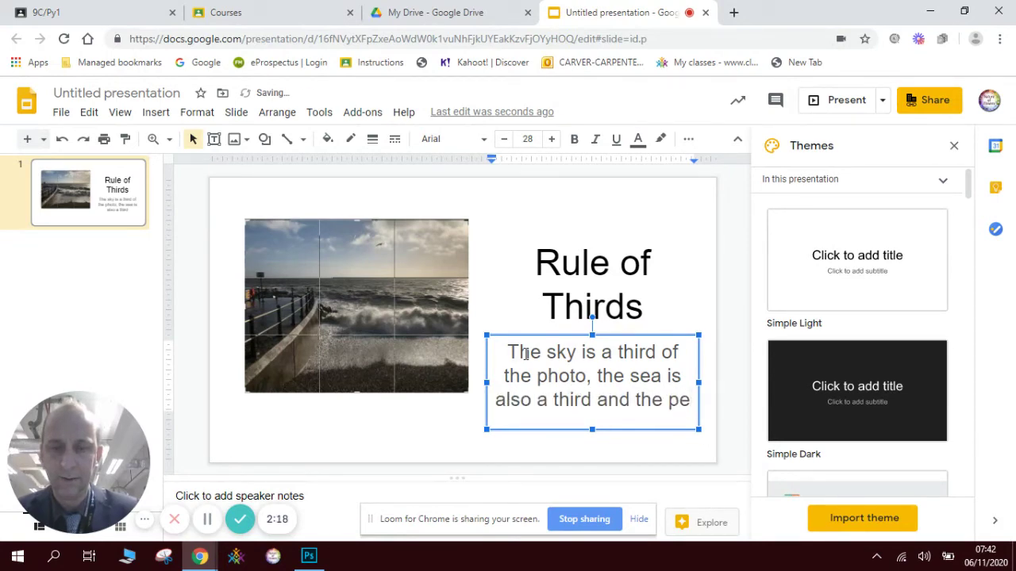
pyautogui.write('er is')
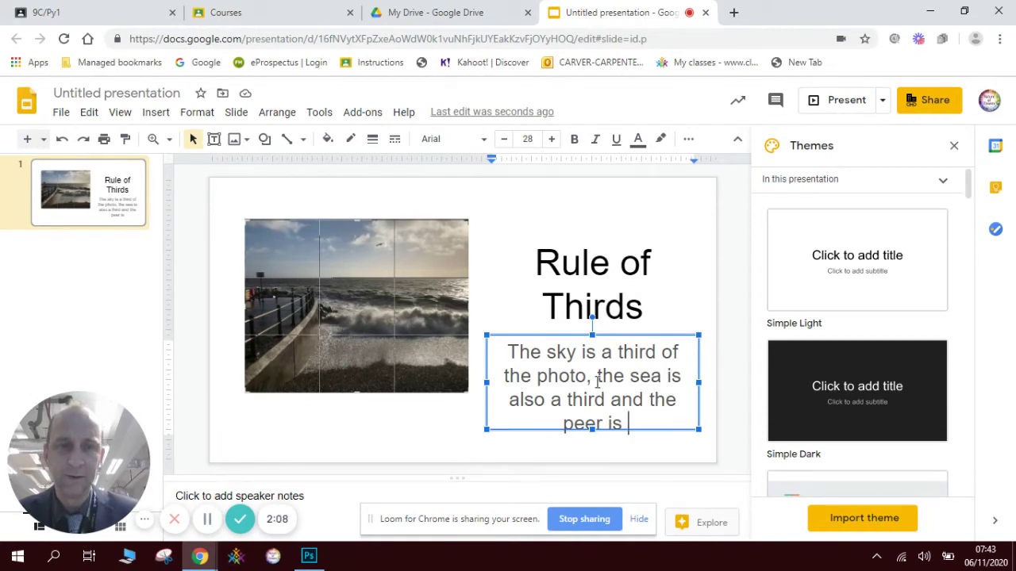
# - Reword the subtitle so 'also' follows 'and', and add a period after 'peer'
pyautogui.click(560, 403)
pyautogui.press('BackSpace')
pyautogui.press('BackSpace')
pyautogui.press('BackSpace')
pyautogui.press('BackSpace')
pyautogui.press('BackSpace')
pyautogui.press('BackSpace')
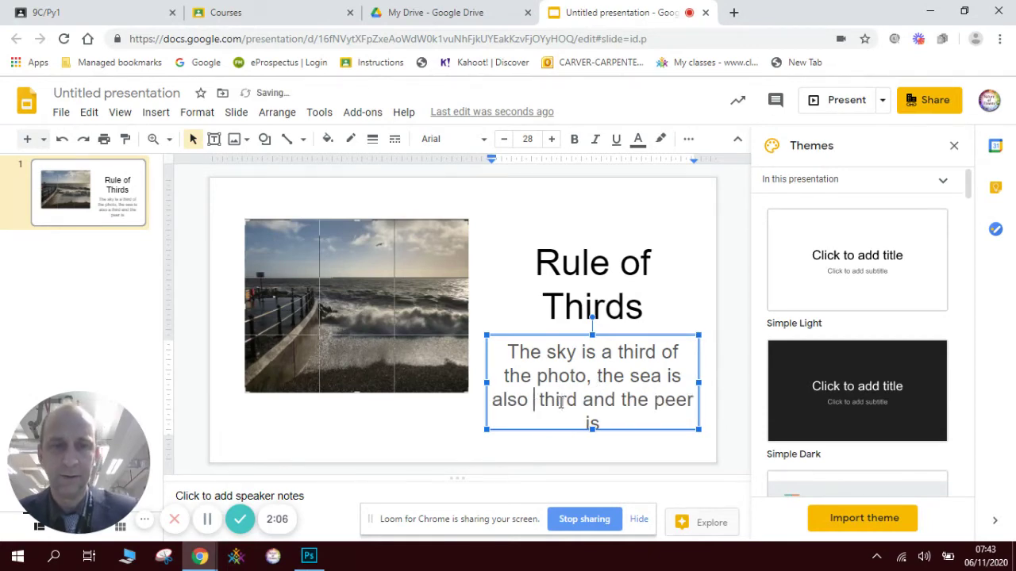
pyautogui.write('a')
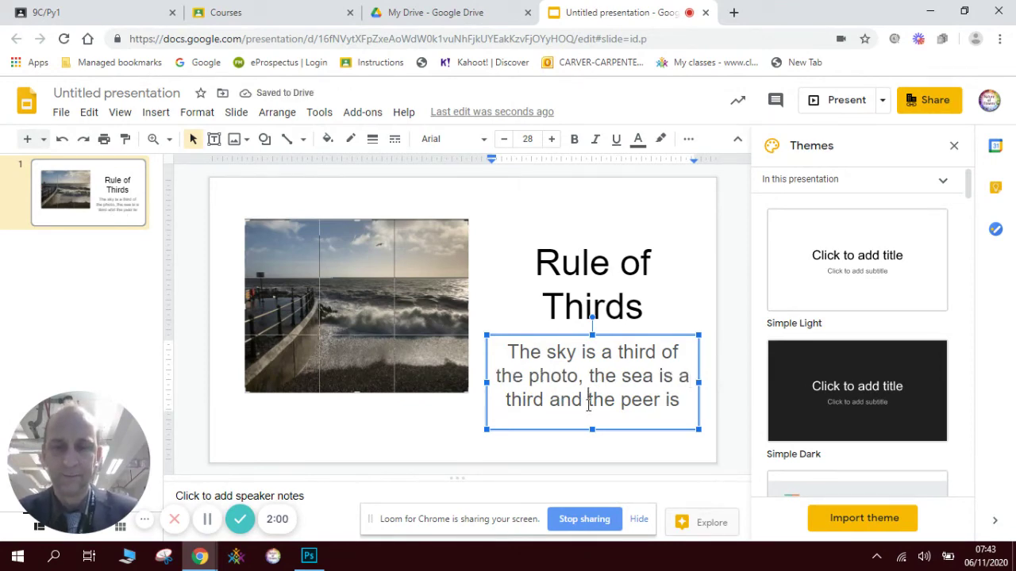
pyautogui.click(588, 403)
pyautogui.write('also')
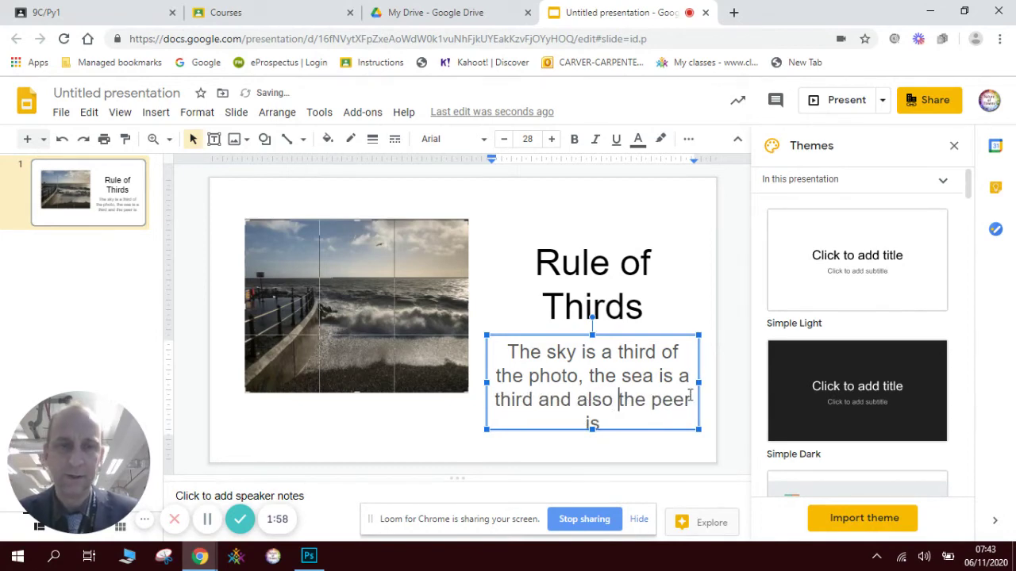
pyautogui.click(691, 397)
pyautogui.write('.')
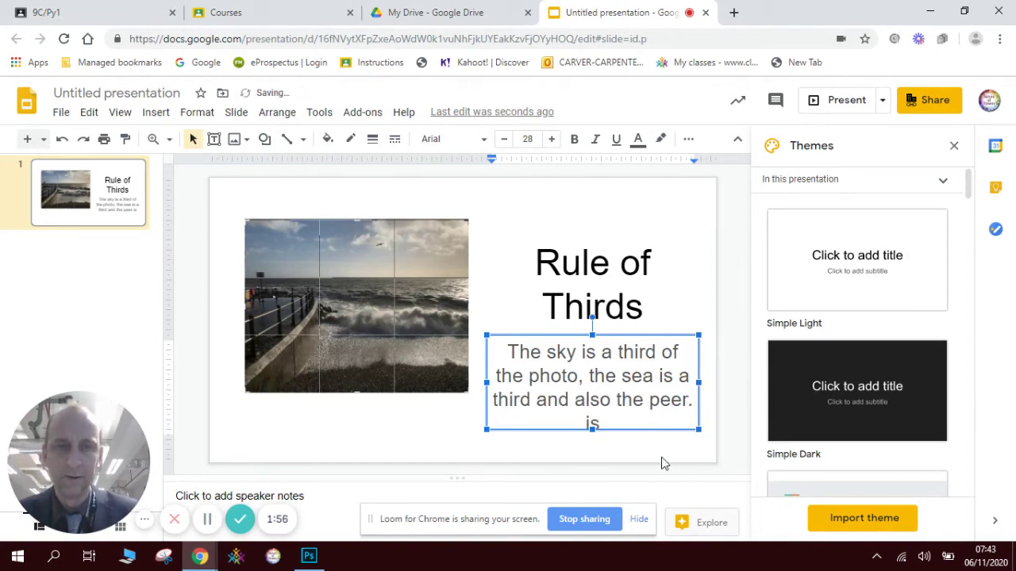
pyautogui.click(473, 458)
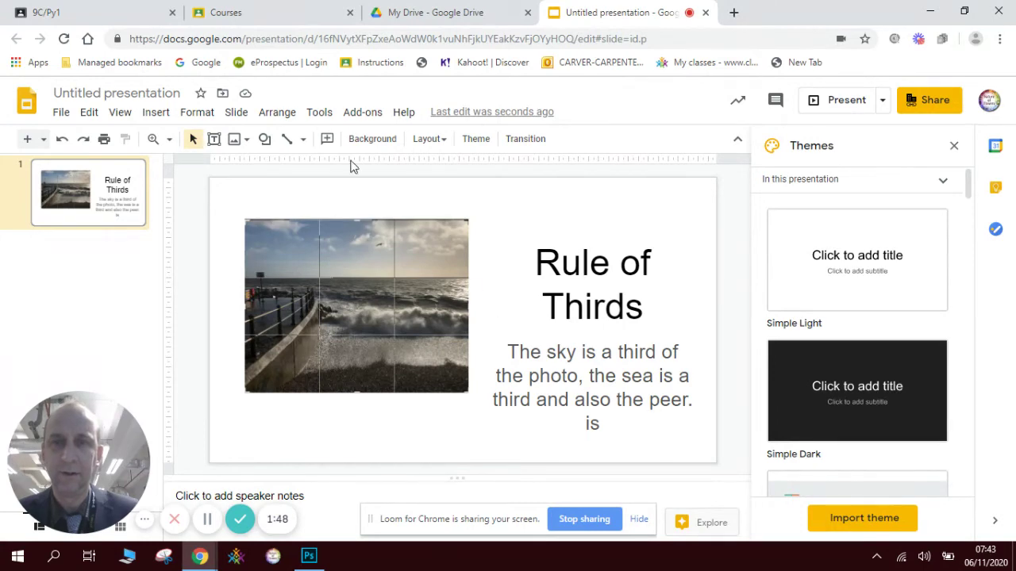
# - Draw a first arrow from the sentence into the photo's horizon
pyautogui.click(303, 143)
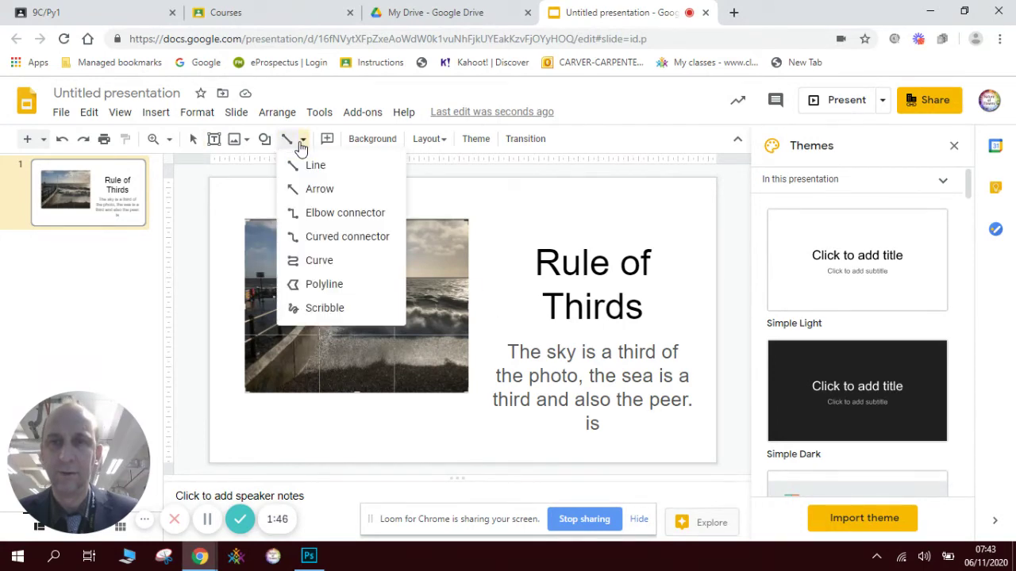
pyautogui.click(309, 189)
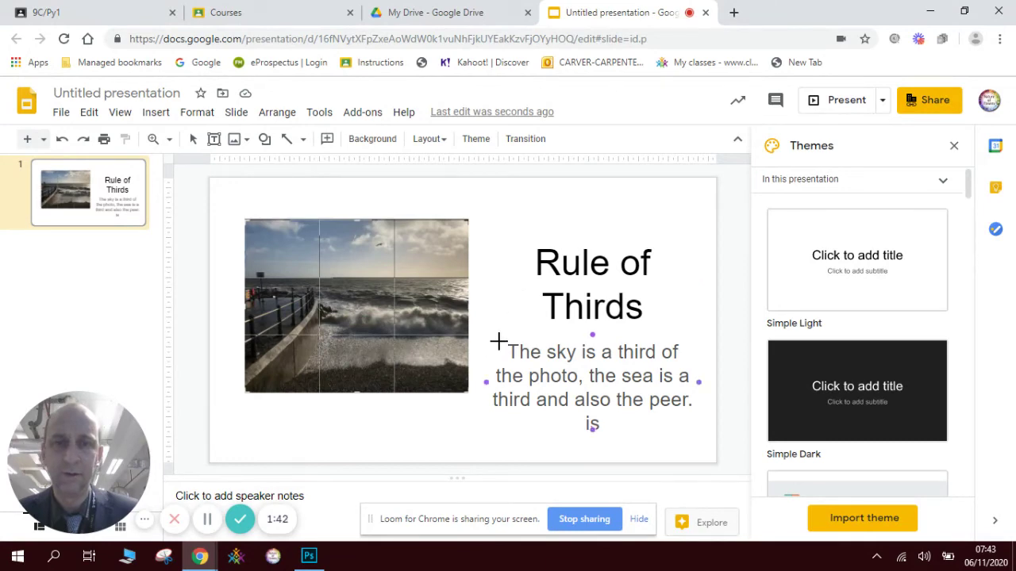
pyautogui.moveTo(500, 337); pyautogui.dragTo(436, 280)
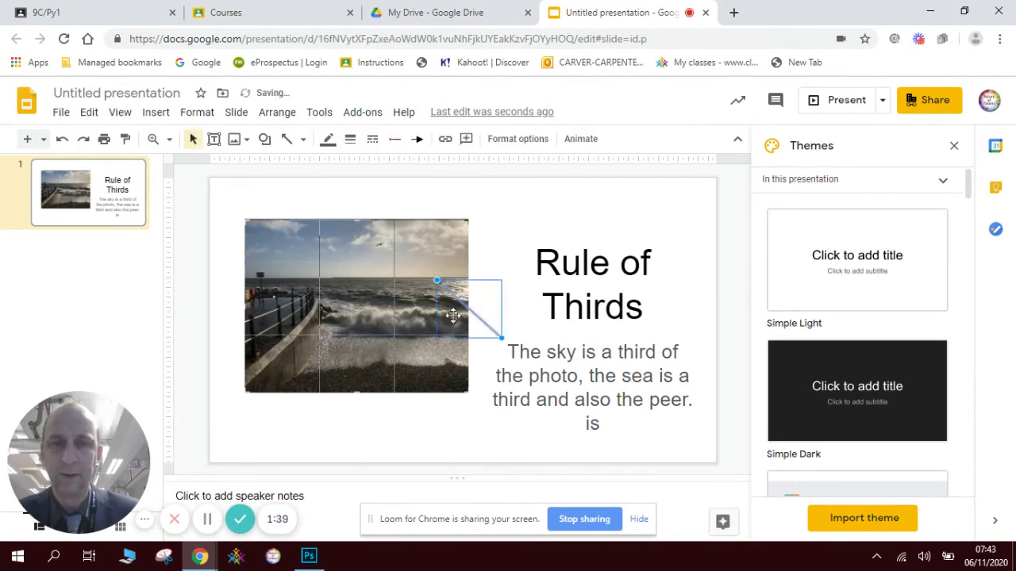
# - Draw a second arrow from the sentence to the pier
pyautogui.click(473, 406)
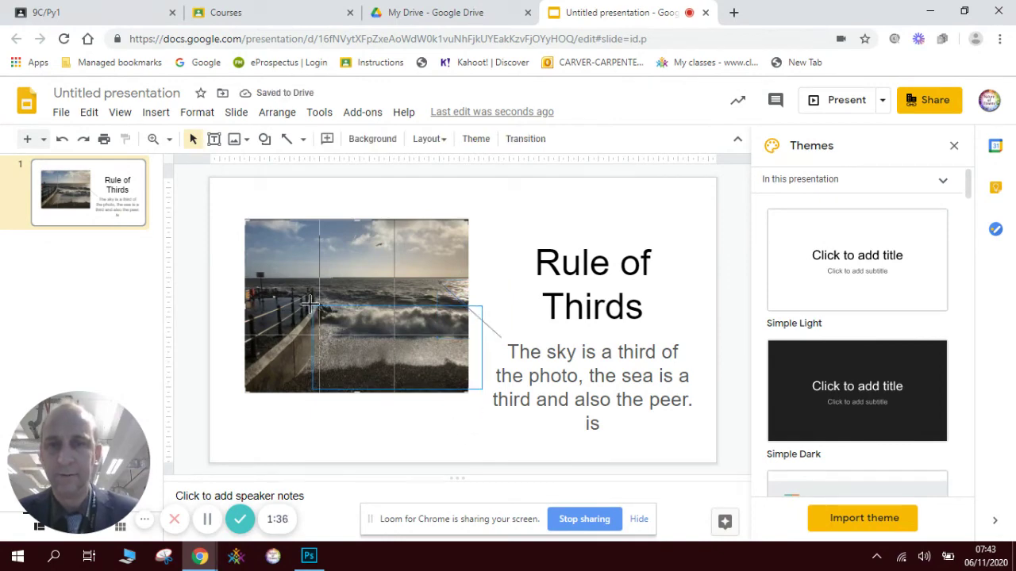
pyautogui.click(433, 369)
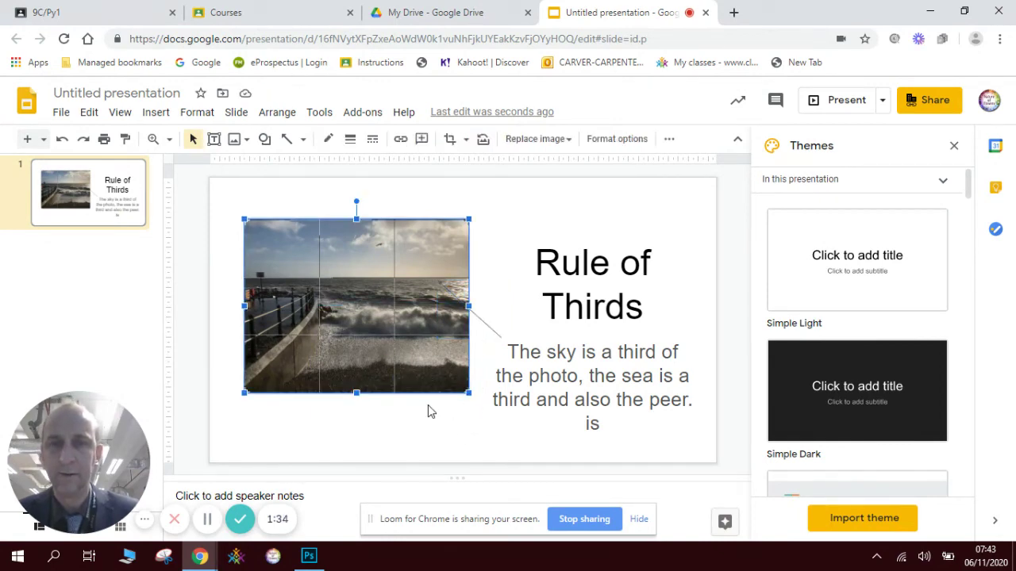
pyautogui.click(428, 406)
pyautogui.click(284, 144)
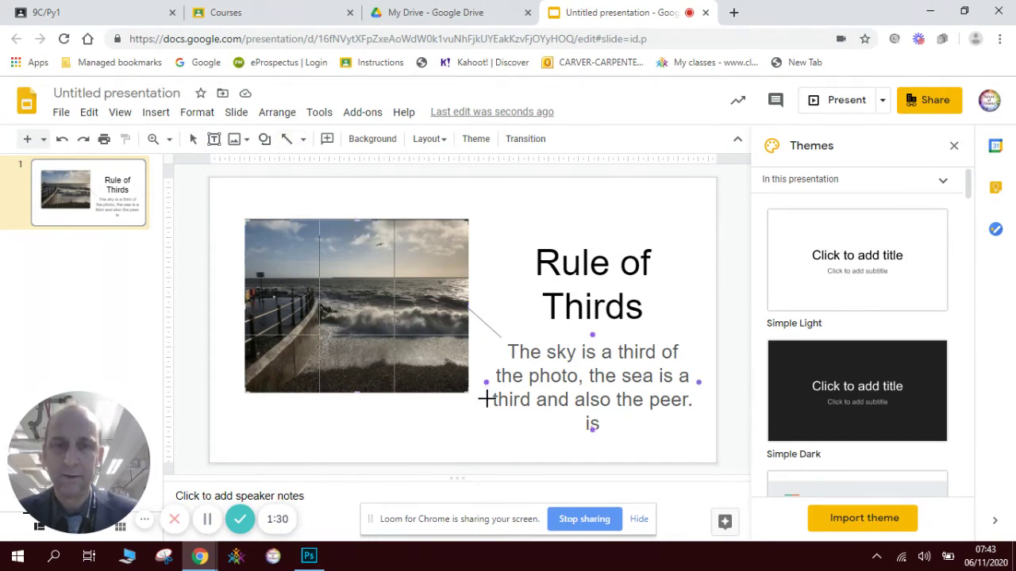
pyautogui.moveTo(485, 399); pyautogui.dragTo(317, 312)
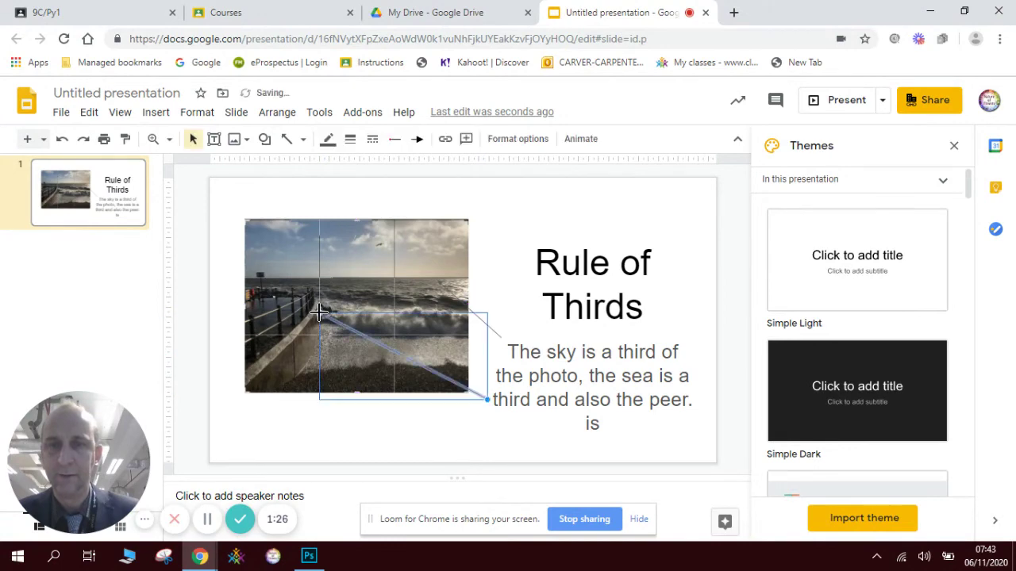
# - Make the first arrow red with a thicker line weight
pyautogui.click(474, 311)
pyautogui.click(327, 139)
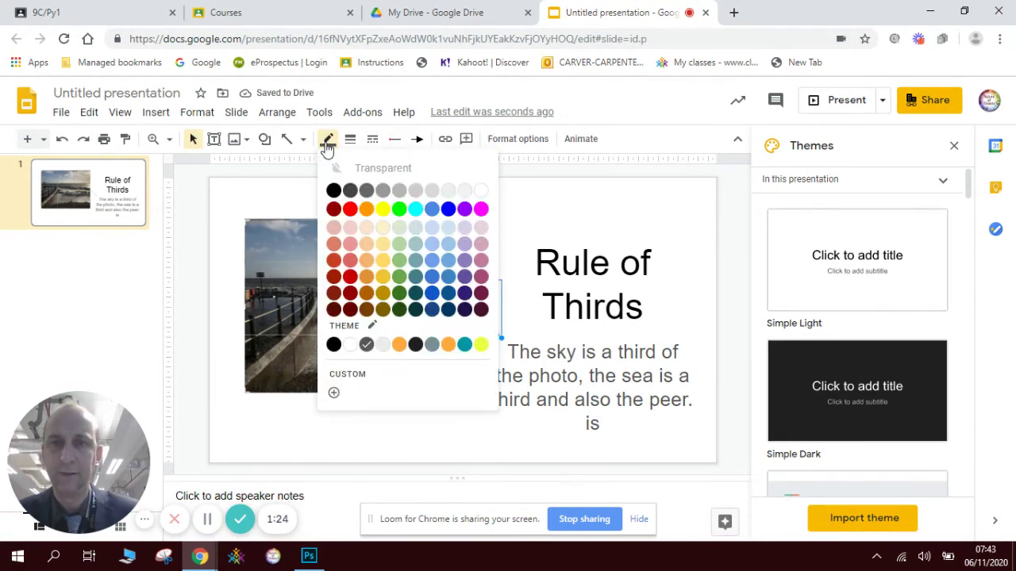
pyautogui.click(350, 211)
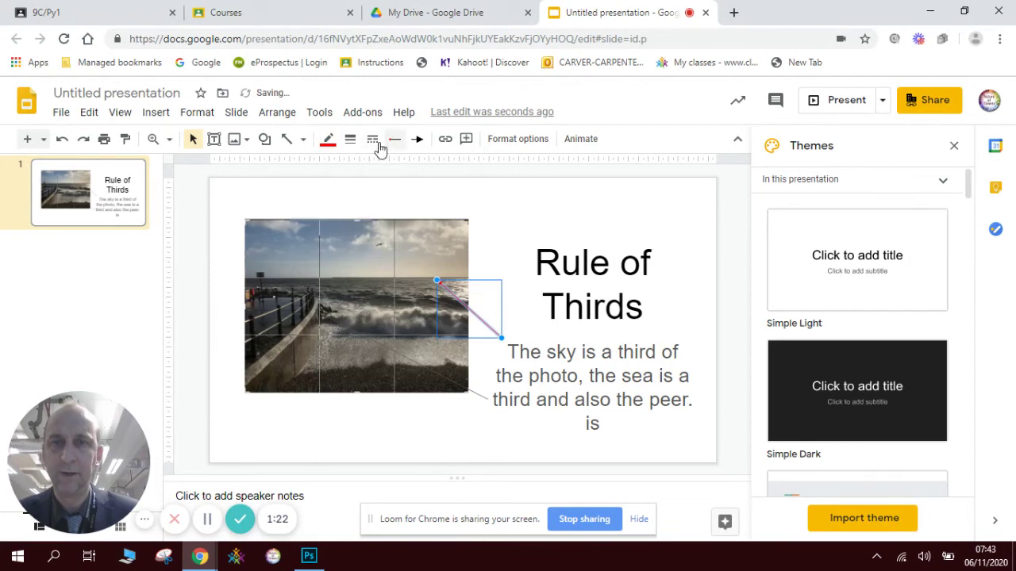
pyautogui.click(350, 139)
pyautogui.click(377, 213)
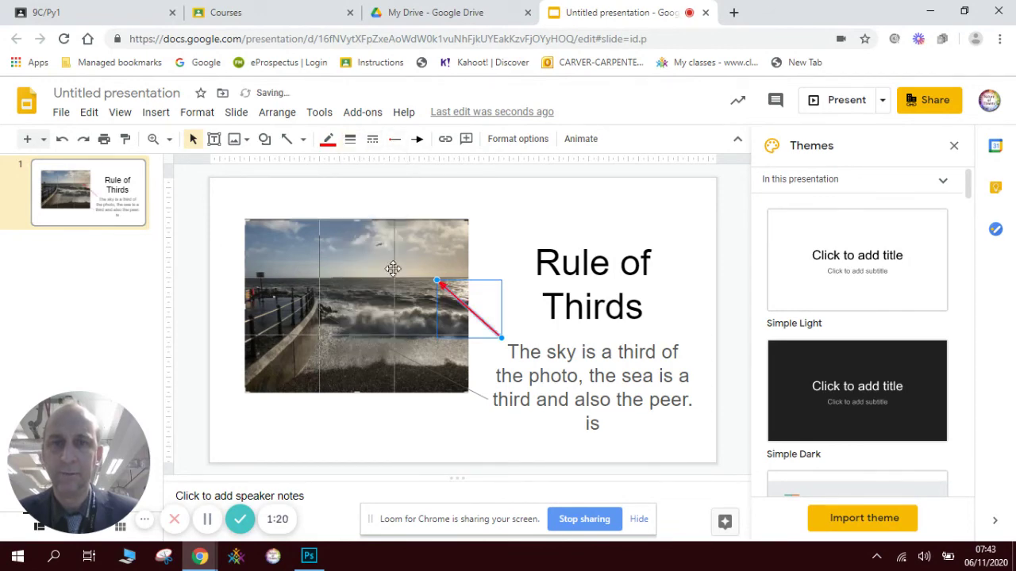
pyautogui.click(404, 413)
# - Make the second arrow red with a 3px line weight
pyautogui.click(445, 380)
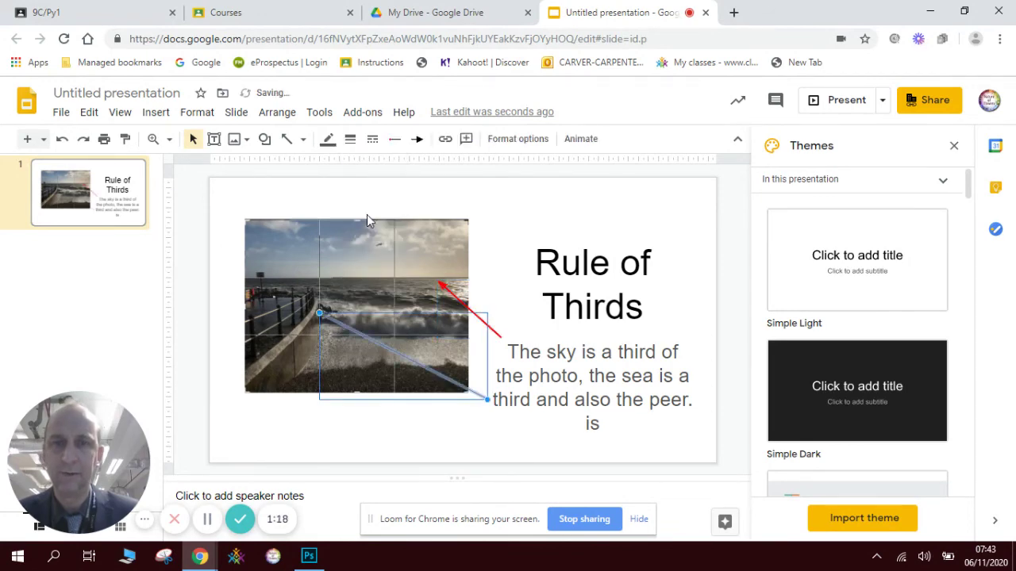
pyautogui.click(327, 139)
pyautogui.click(351, 212)
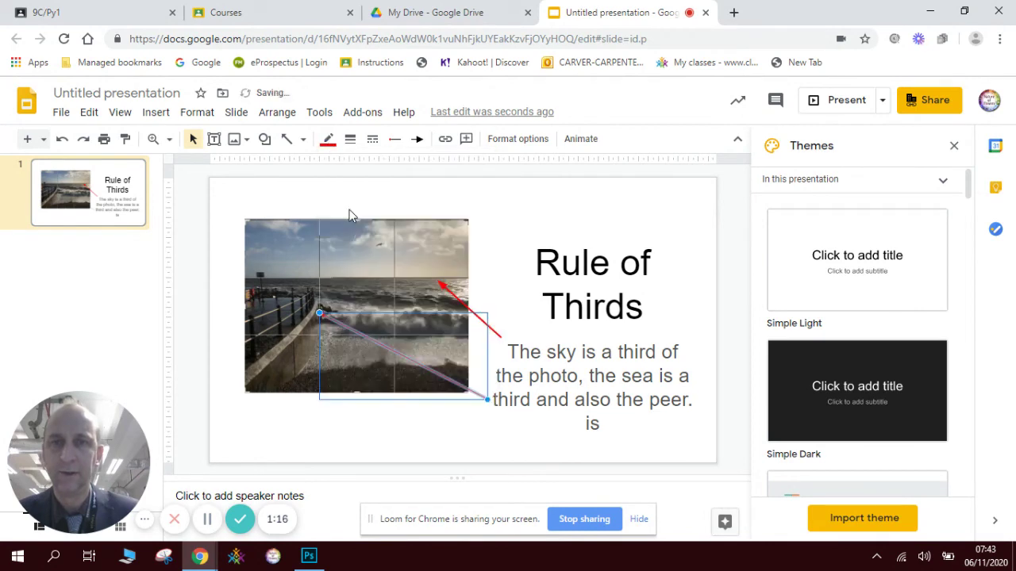
pyautogui.click(350, 139)
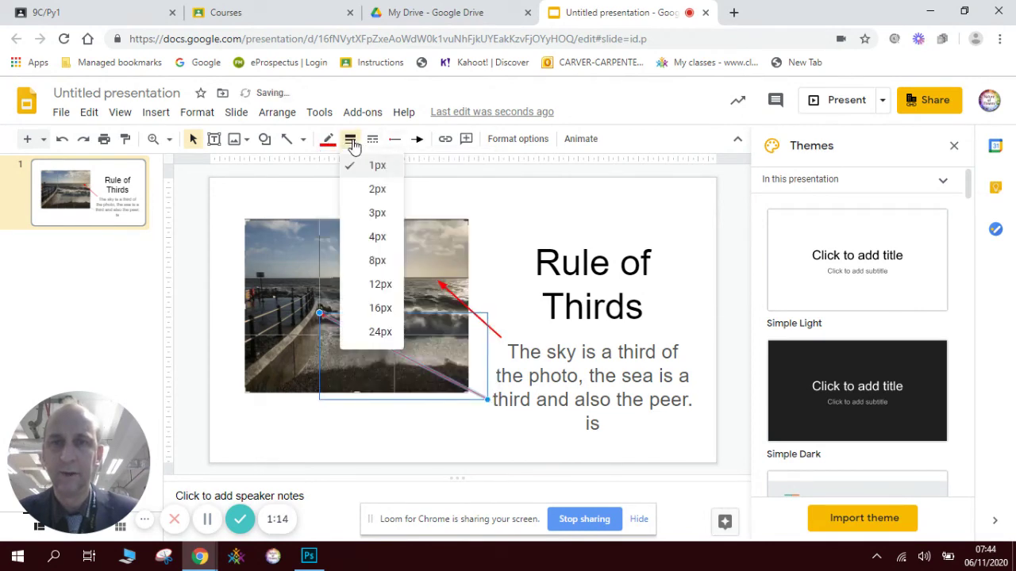
pyautogui.click(373, 213)
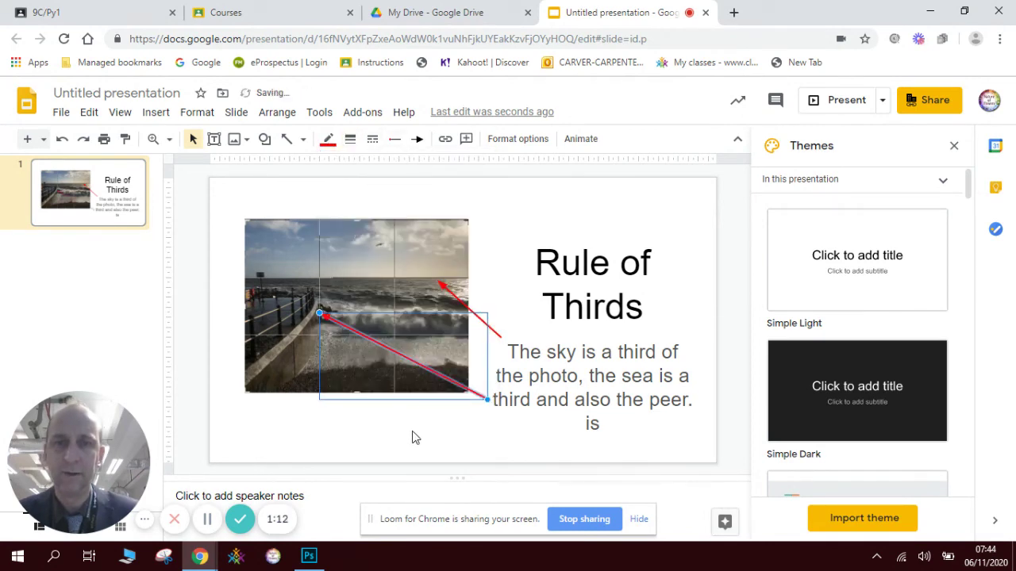
pyautogui.click(411, 438)
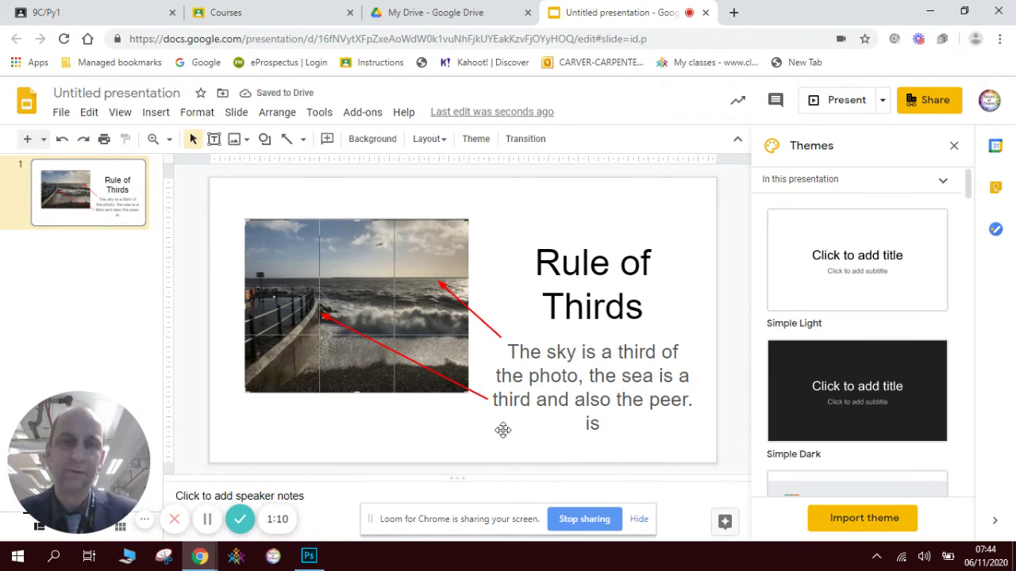
# - Delete the stray trailing 'is' from the sentence and return to Photoshop
pyautogui.click(605, 430)
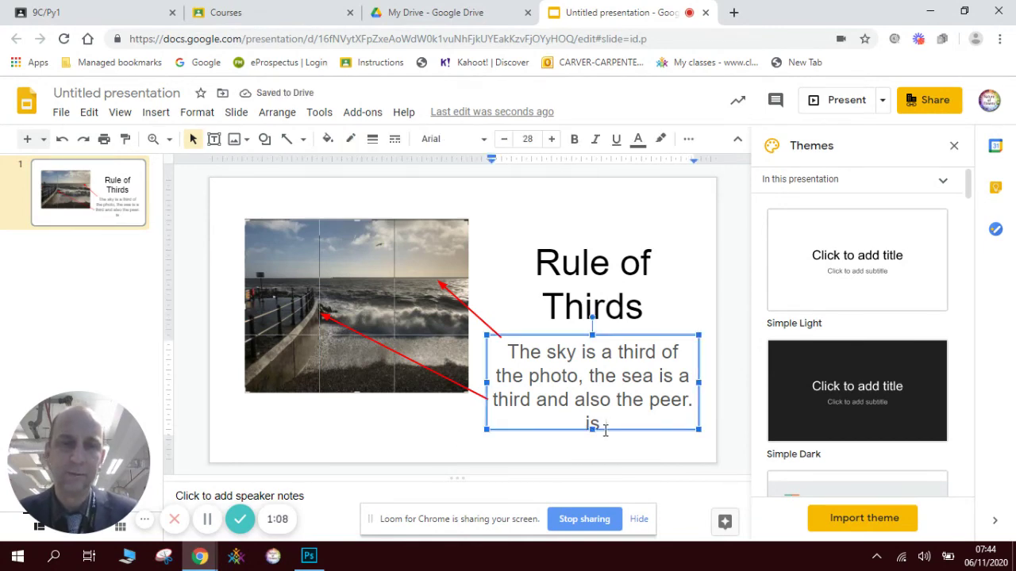
pyautogui.press('BackSpace')
pyautogui.press('BackSpace')
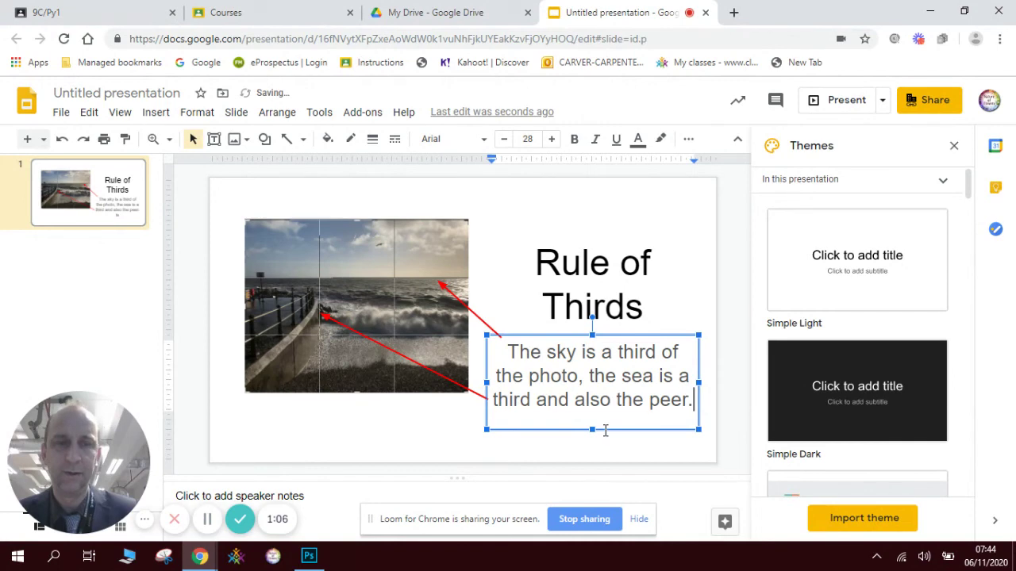
pyautogui.click(620, 470)
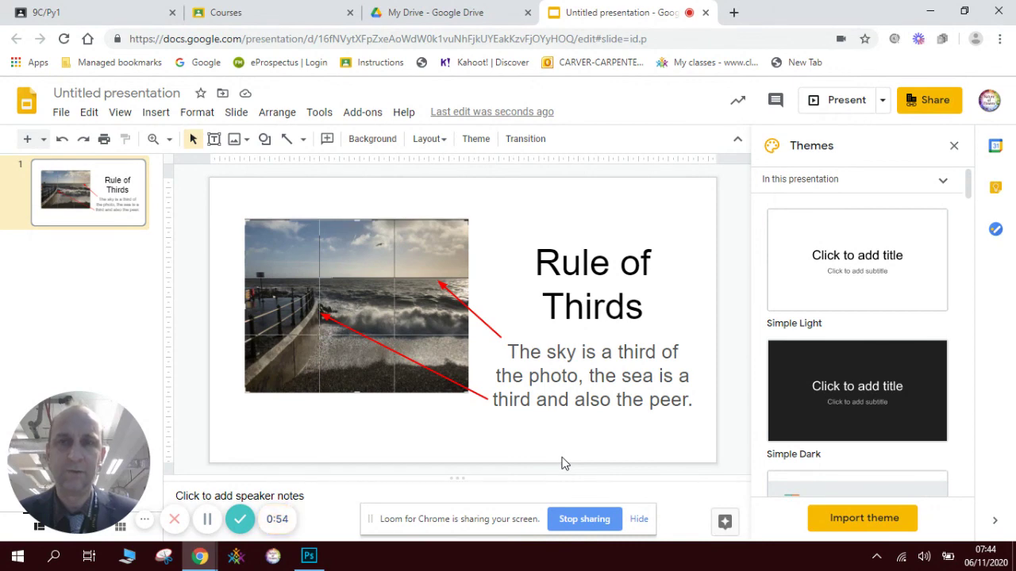
pyautogui.click(309, 555)
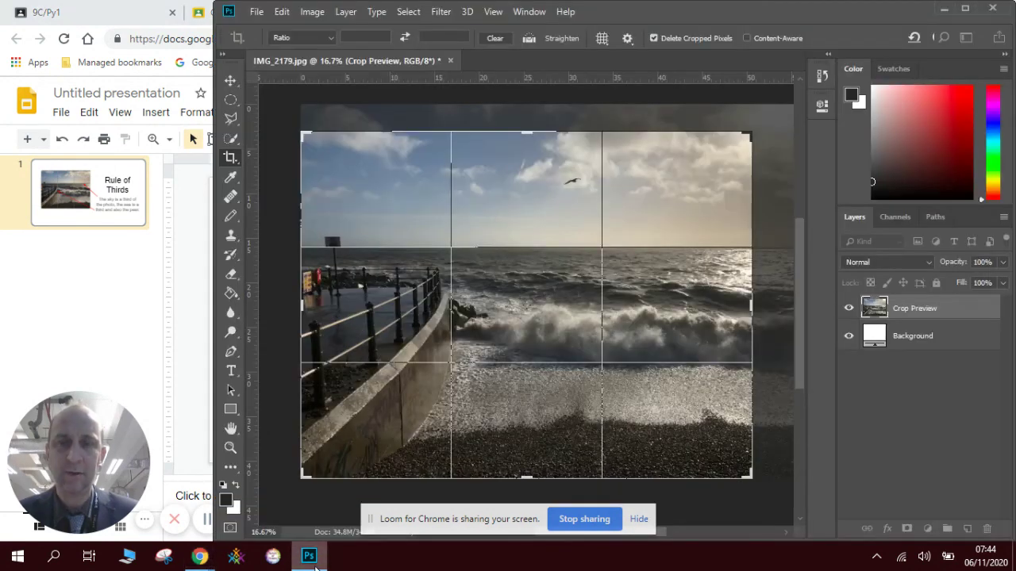